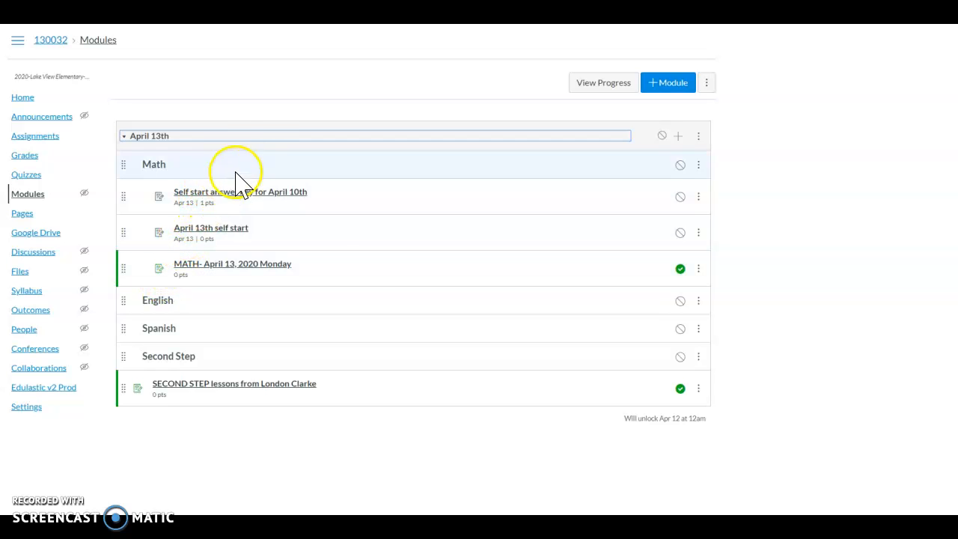
# Step: Add a new module named "April 14th" to the course
pyautogui.click(662, 90)
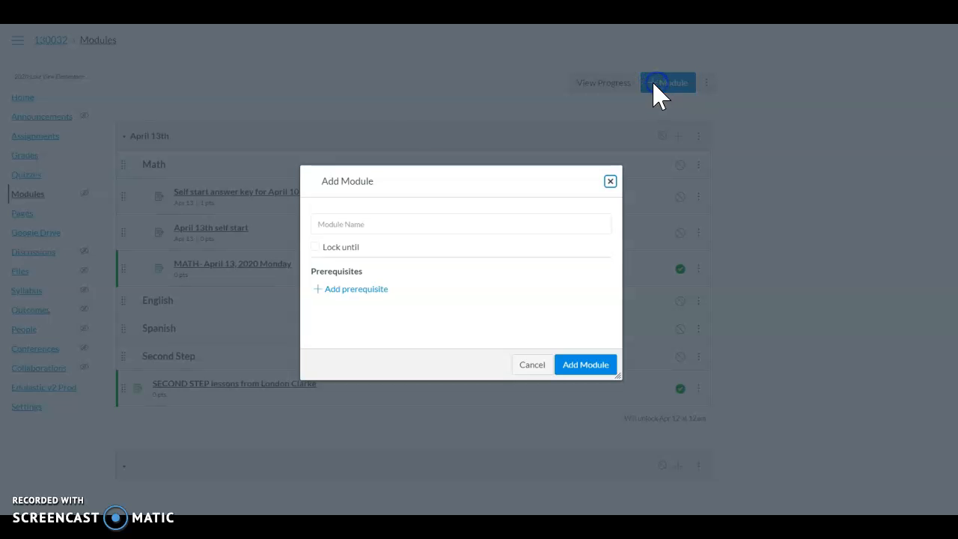
pyautogui.click(368, 223)
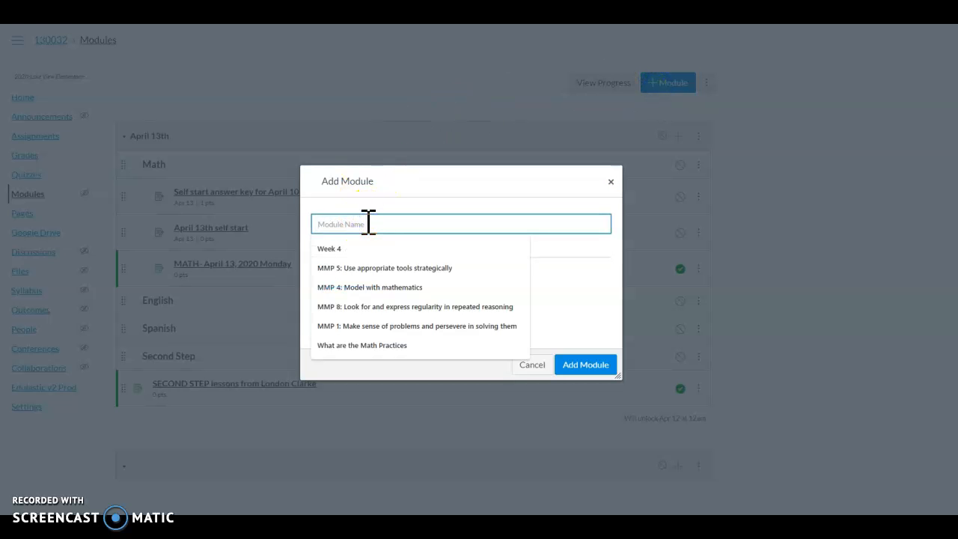
pyautogui.write('April 14th')
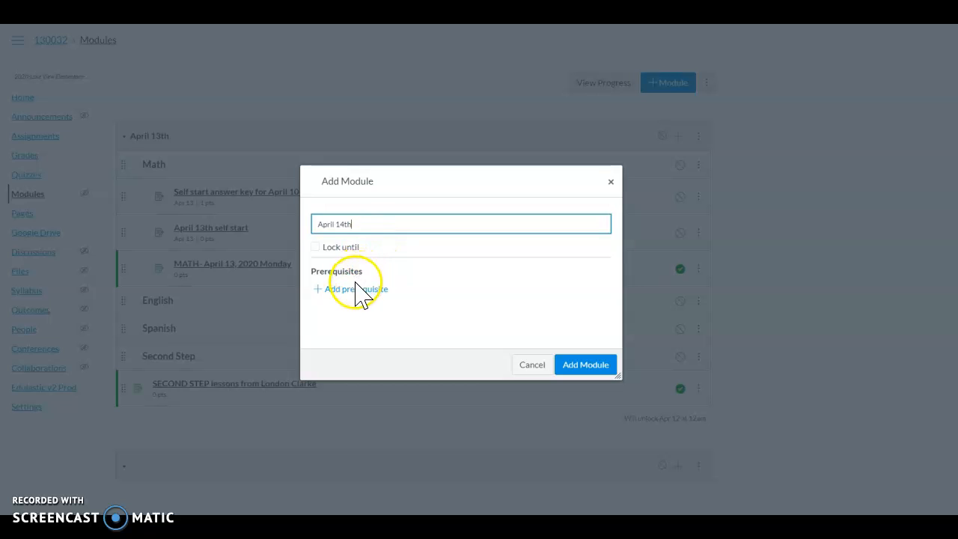
pyautogui.click(585, 365)
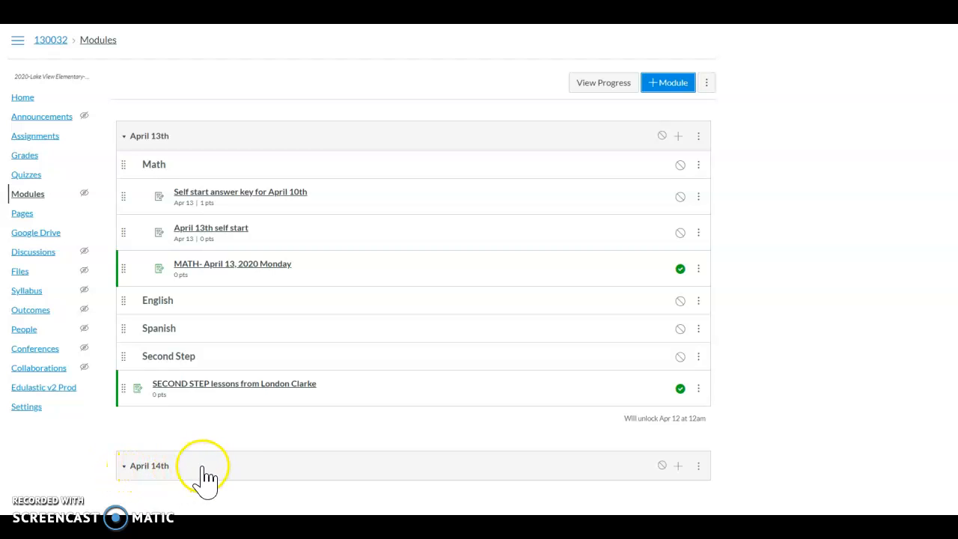
# Step: Move the April 14th module to the top of the module list
pyautogui.moveTo(217, 471); pyautogui.dragTo(218, 400)
pyautogui.click(233, 440)
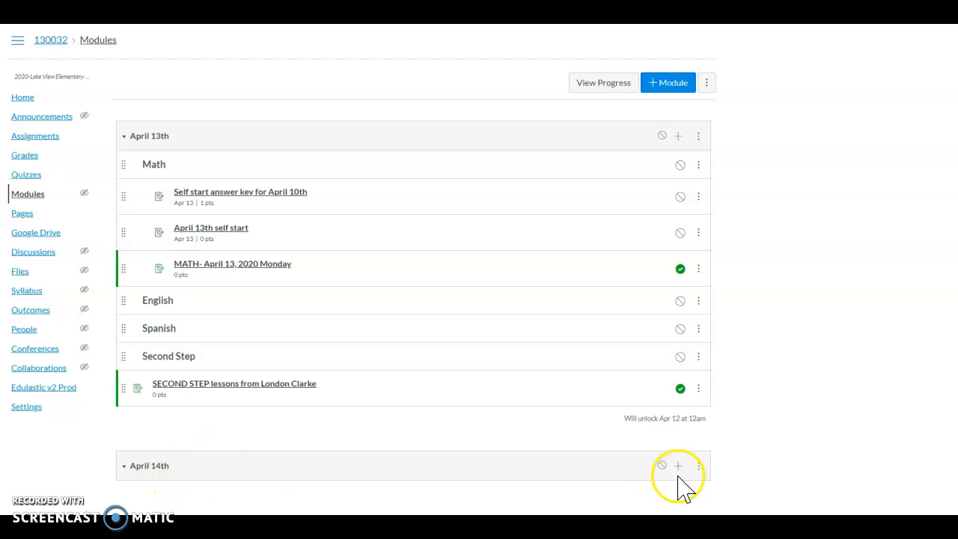
pyautogui.click(698, 467)
pyautogui.click(696, 405)
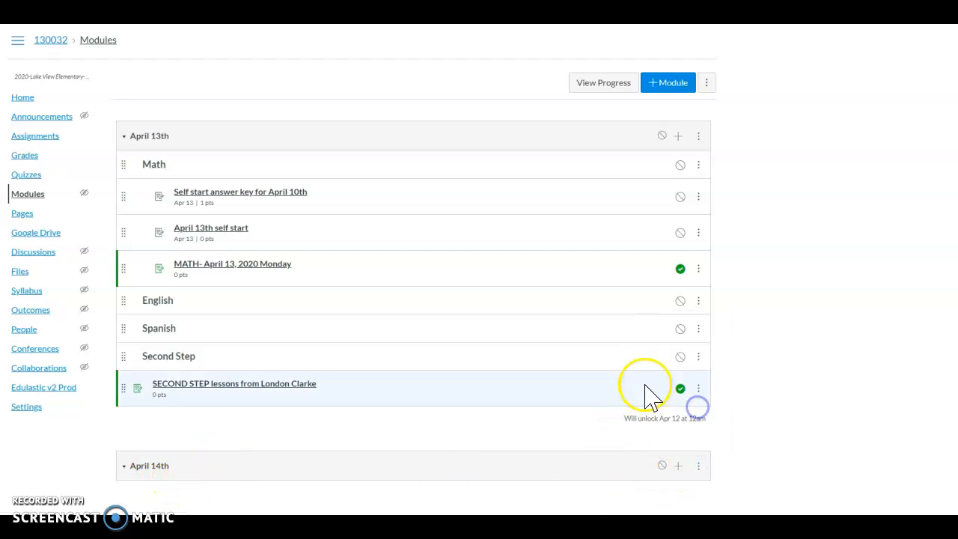
pyautogui.click(697, 465)
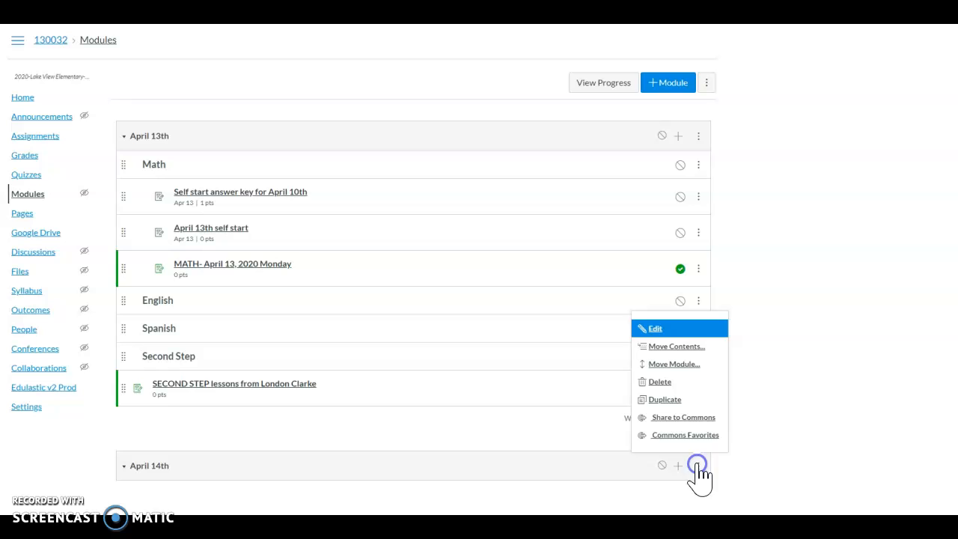
pyautogui.click(682, 363)
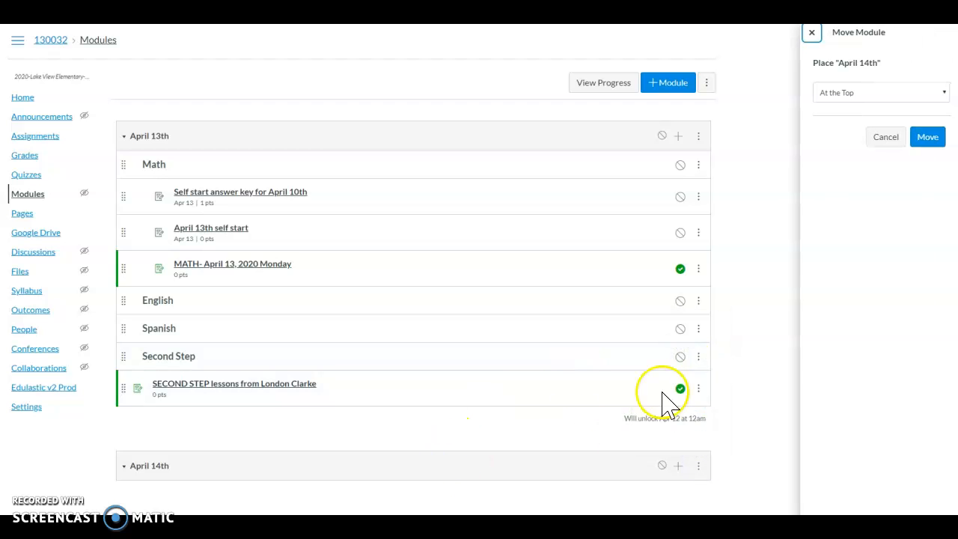
pyautogui.click(928, 137)
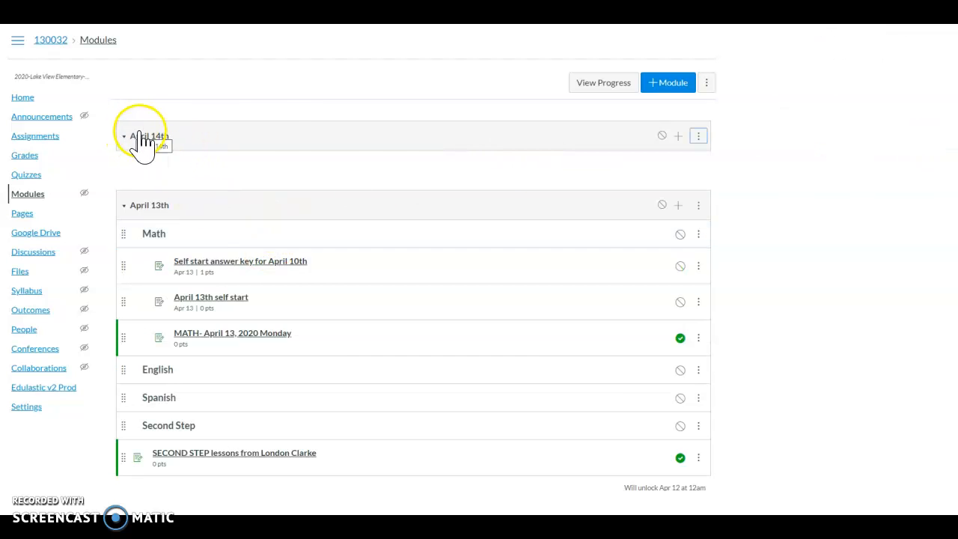
# Step: Add a text header named "Math" to the April 14th module without indentation
pyautogui.click(677, 135)
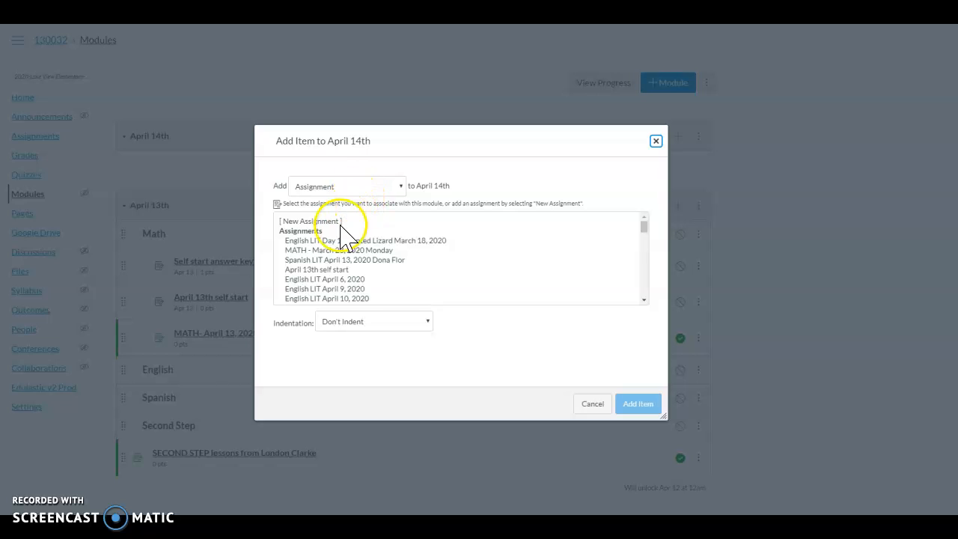
pyautogui.click(367, 187)
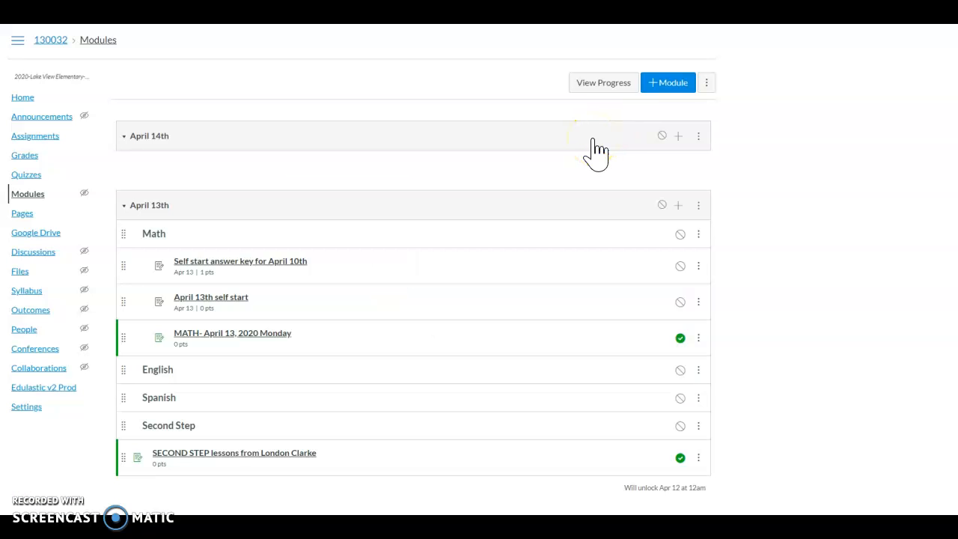
pyautogui.click(678, 137)
pyautogui.click(350, 189)
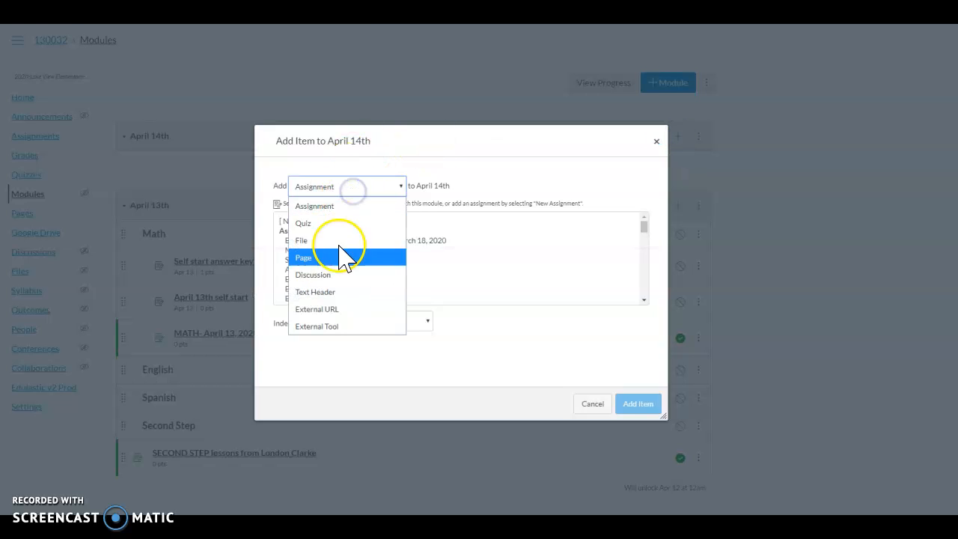
pyautogui.click(333, 292)
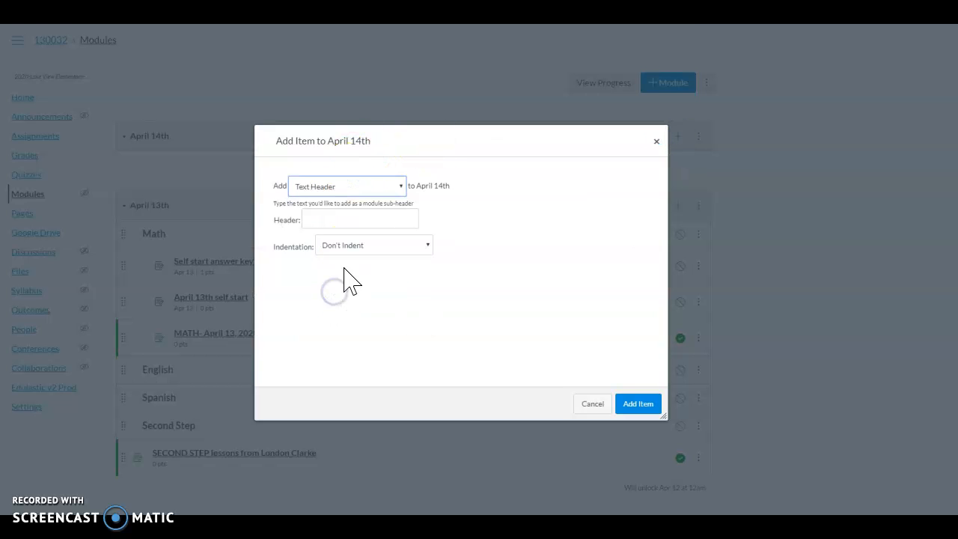
pyautogui.click(351, 220)
pyautogui.write('Math')
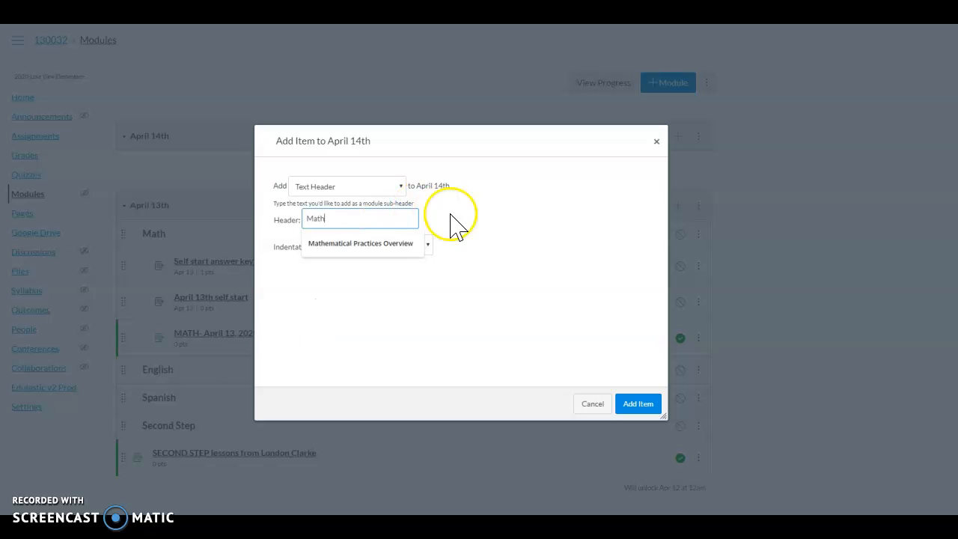
pyautogui.click(492, 215)
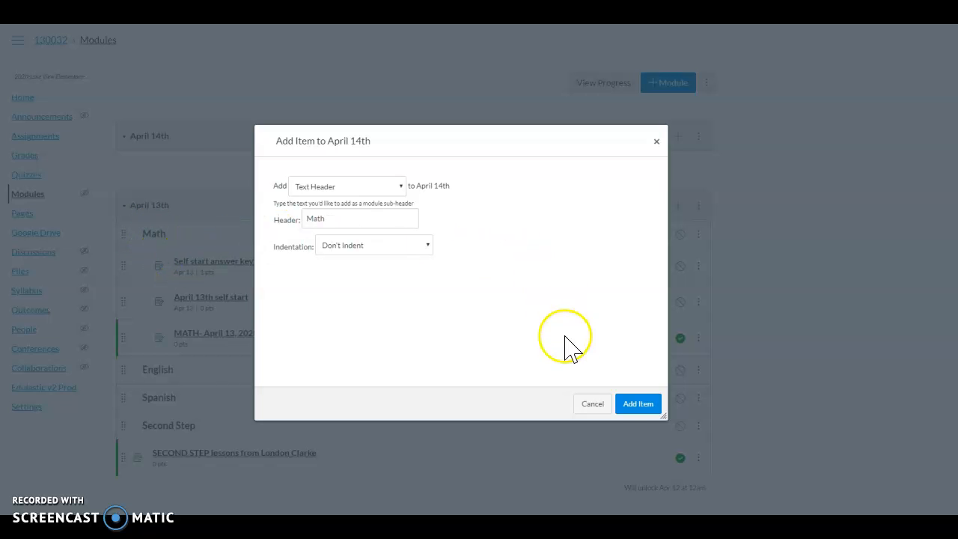
pyautogui.click(635, 405)
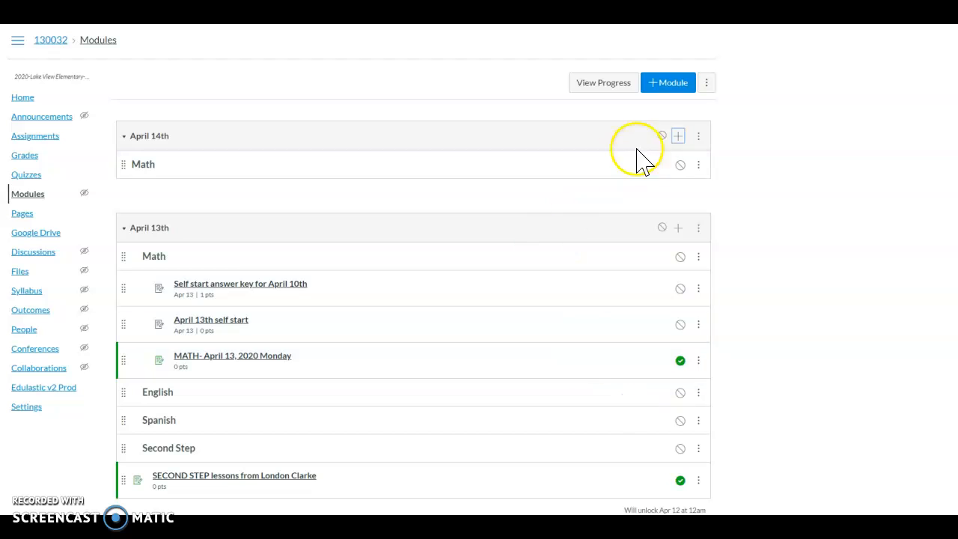
# Step: Add a text header named "English" to the April 14th module
pyautogui.click(677, 136)
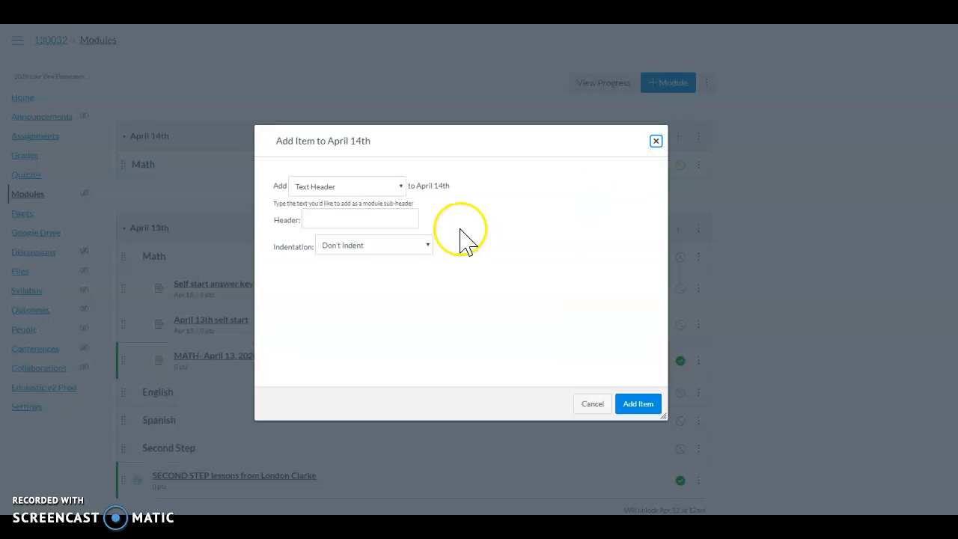
pyautogui.click(393, 217)
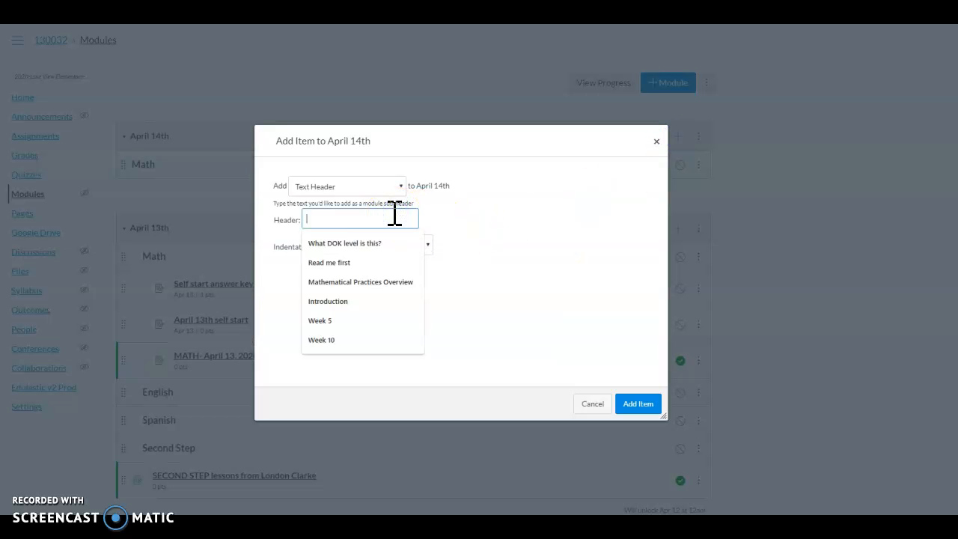
pyautogui.write('English')
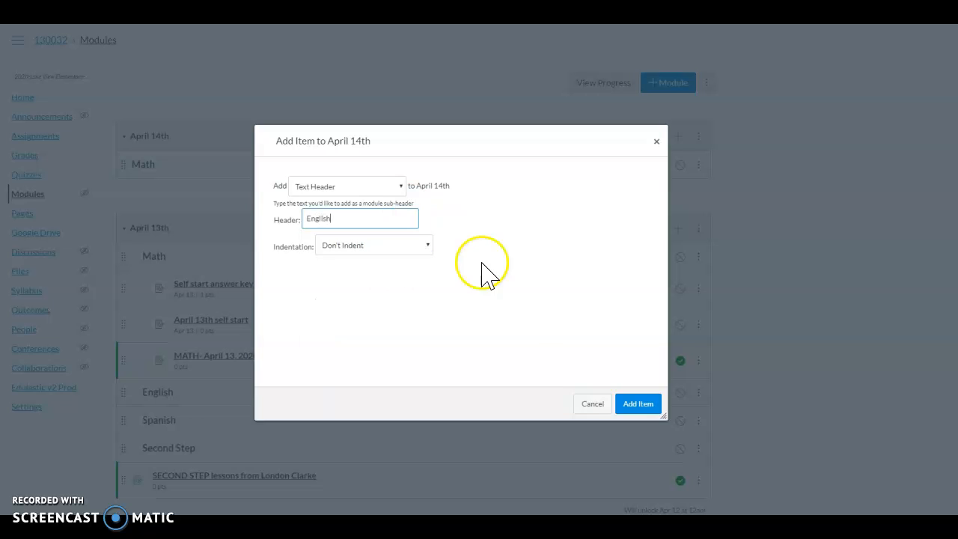
pyautogui.click(638, 403)
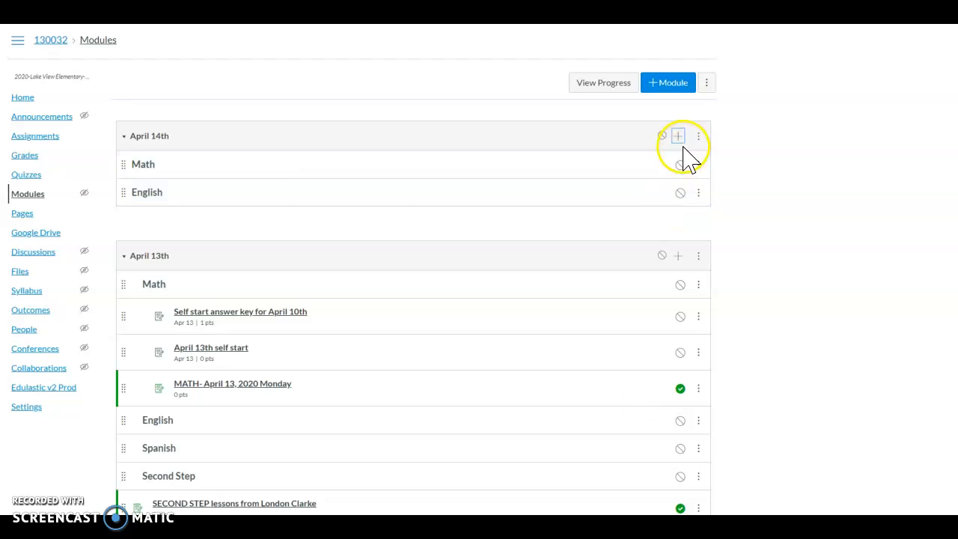
# Step: Add a text header named "Spanish" to the April 14th module
pyautogui.click(678, 138)
pyautogui.click(372, 226)
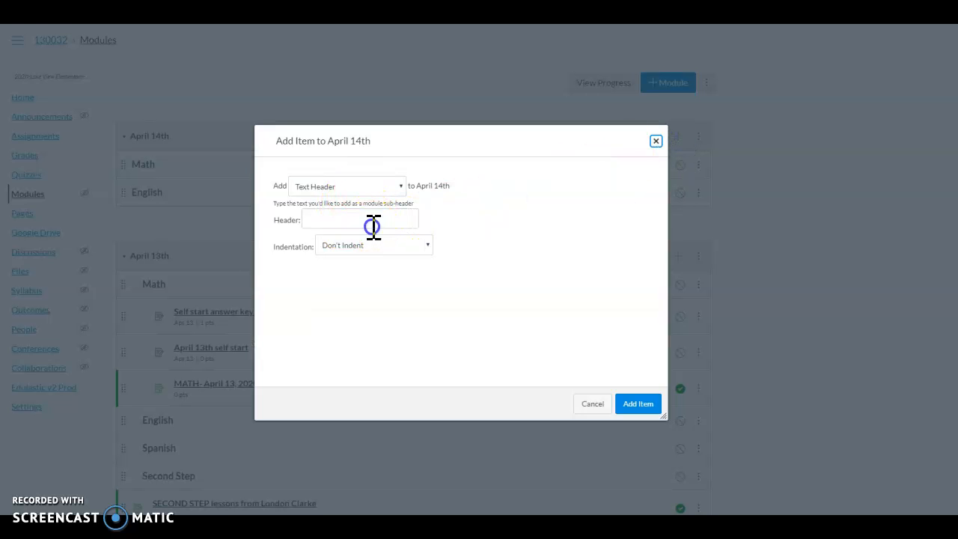
pyautogui.write('Spanish')
pyautogui.click(632, 402)
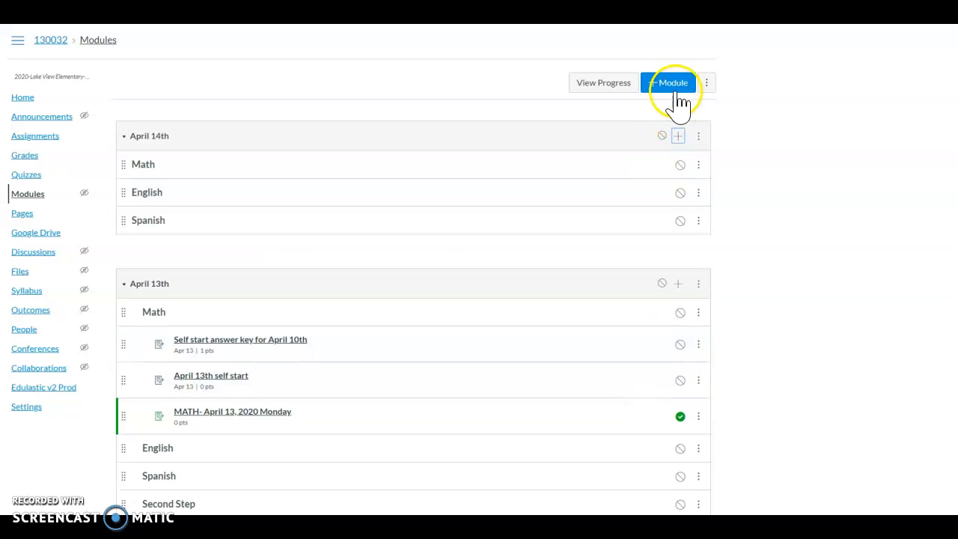
# Step: Add a text header named "Second Step" to the April 14th module
pyautogui.click(673, 86)
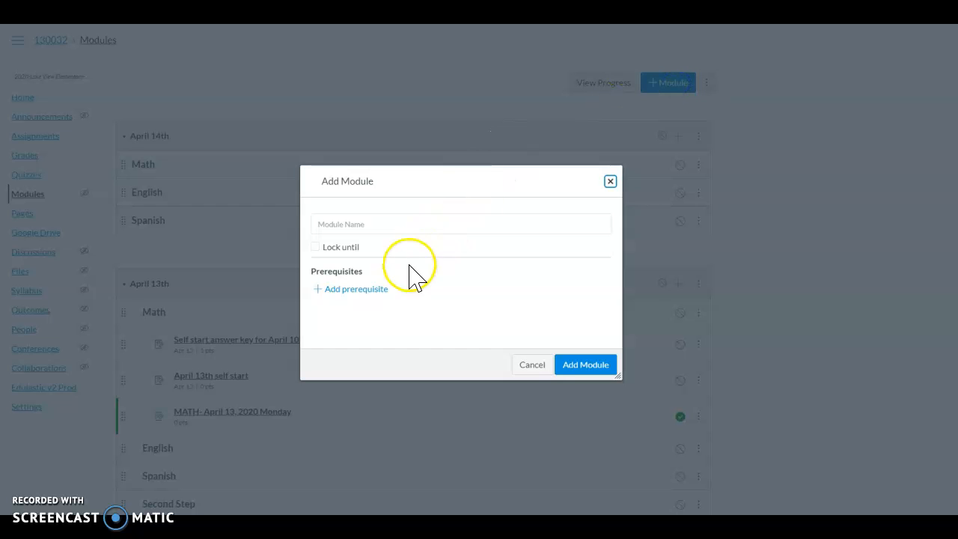
pyautogui.click(541, 366)
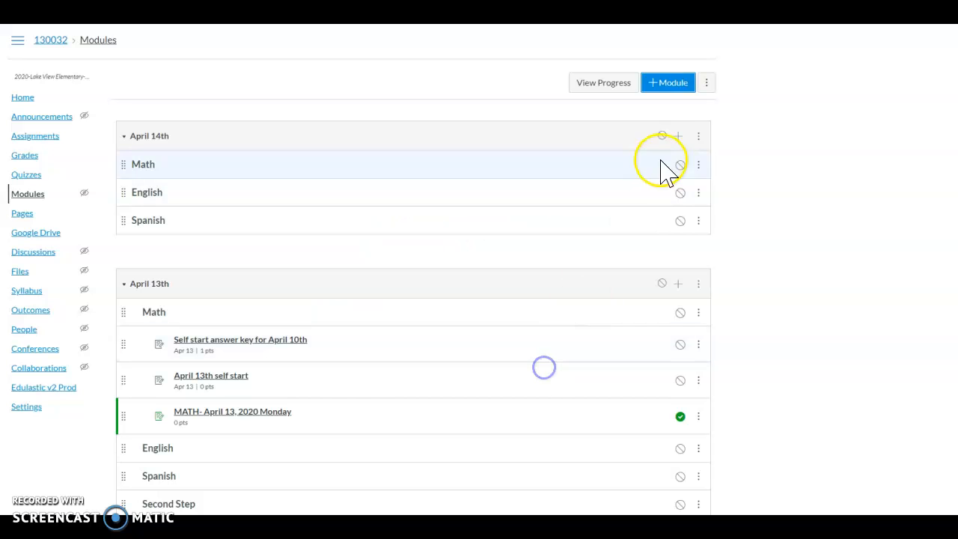
pyautogui.click(677, 136)
pyautogui.click(358, 220)
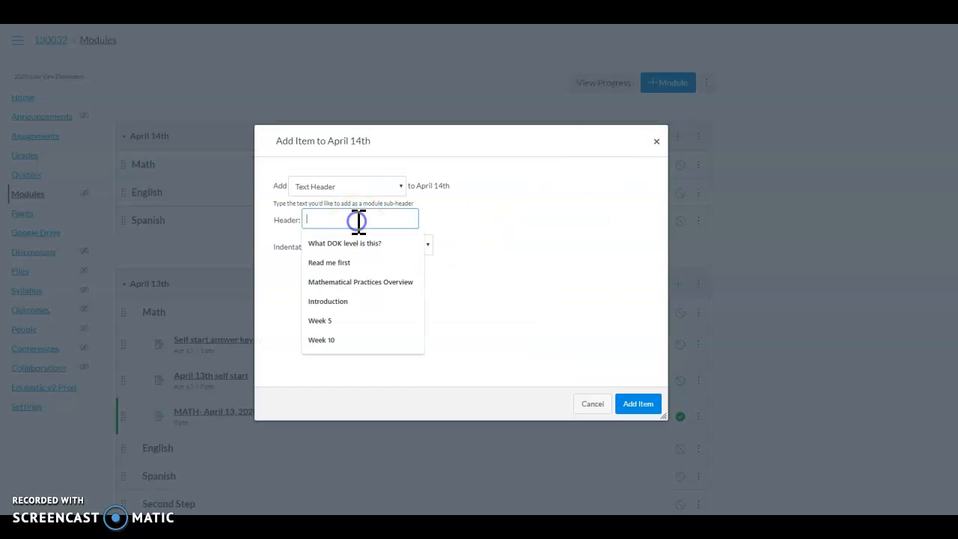
pyautogui.write('Second Step')
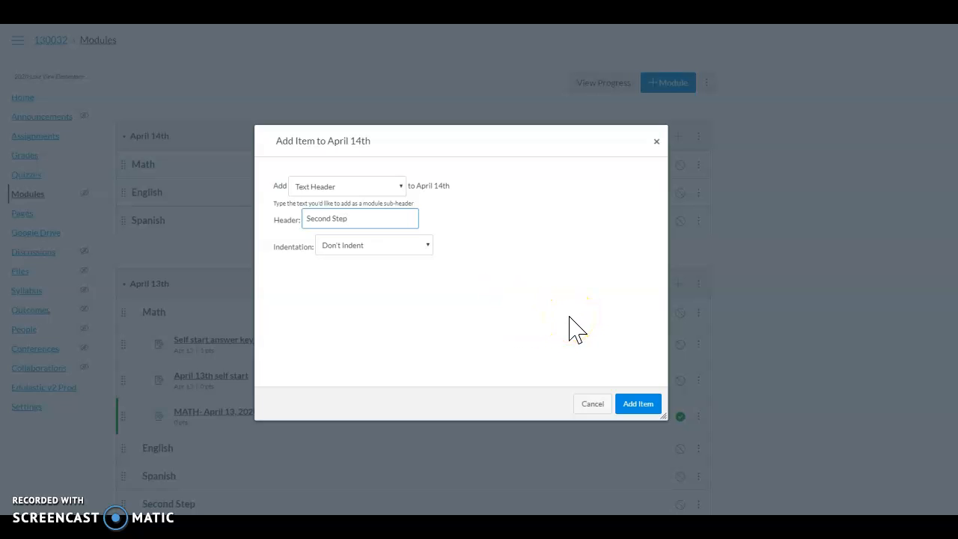
pyautogui.click(637, 404)
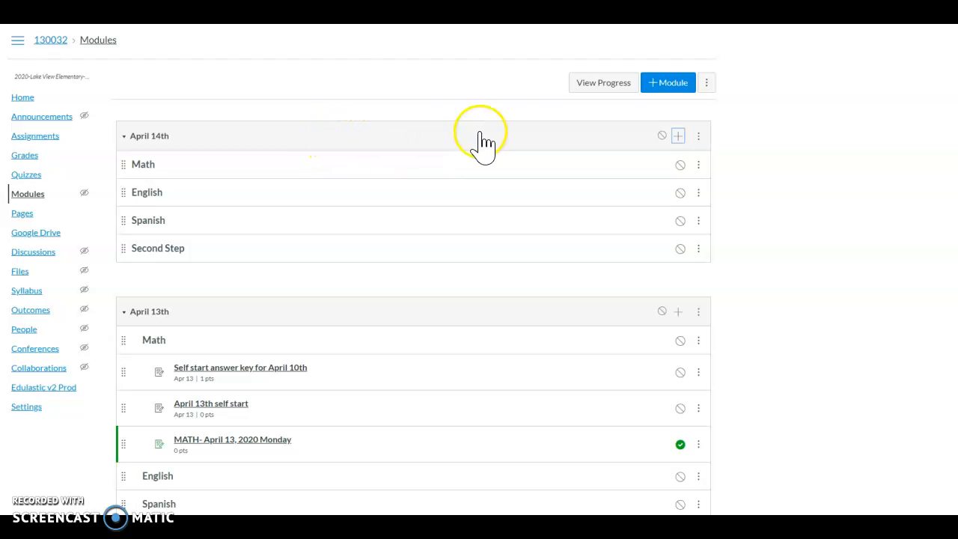
# Step: Rename the April 14th module "Blank" in its module settings
pyautogui.click(698, 137)
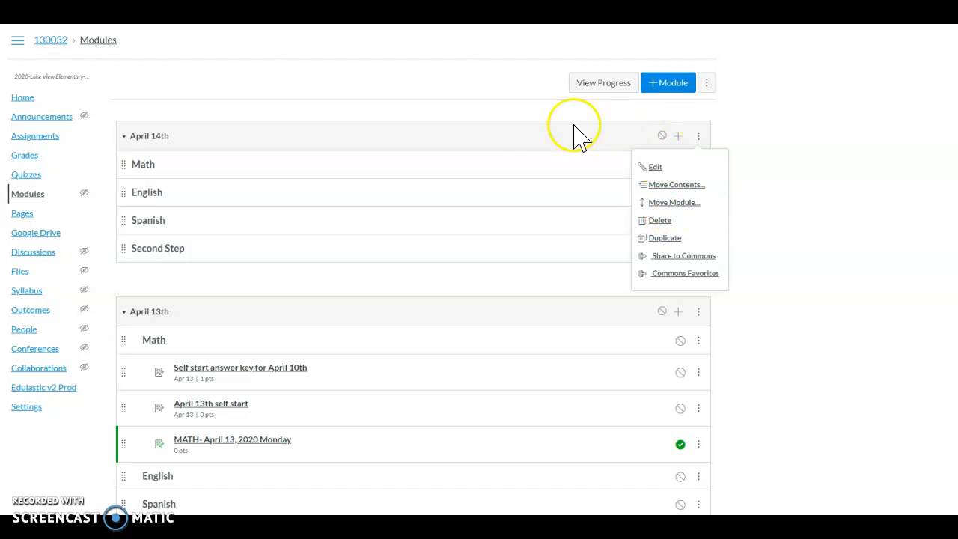
pyautogui.click(654, 169)
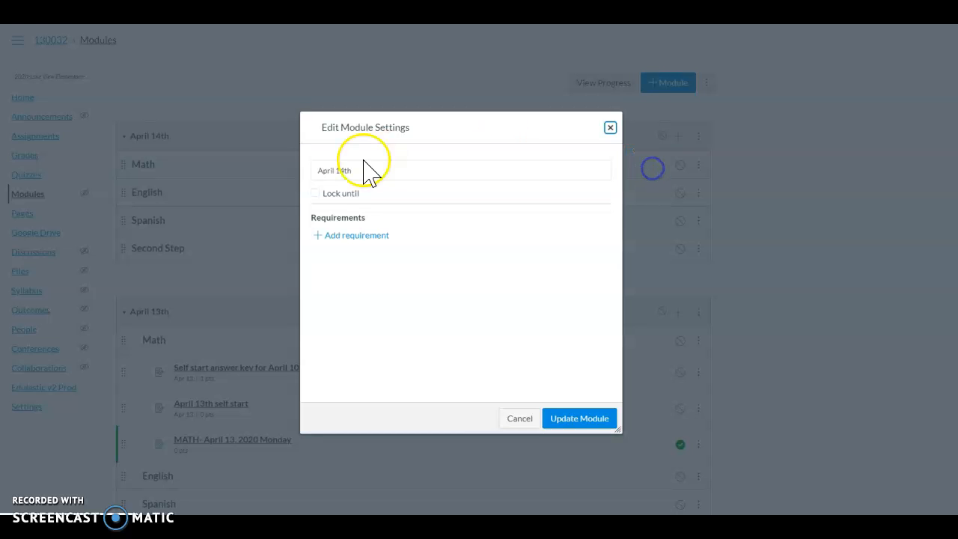
pyautogui.moveTo(366, 171); pyautogui.dragTo(311, 171)
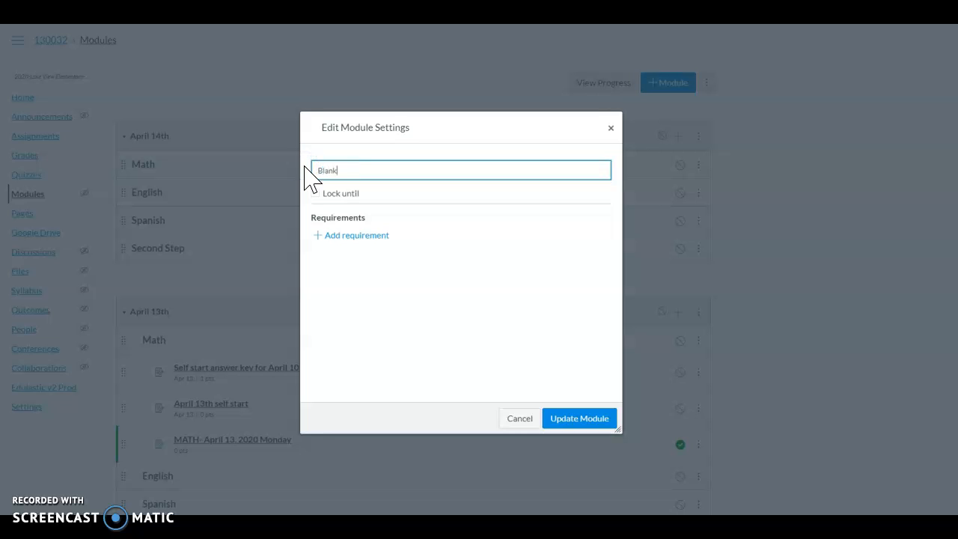
pyautogui.click(580, 418)
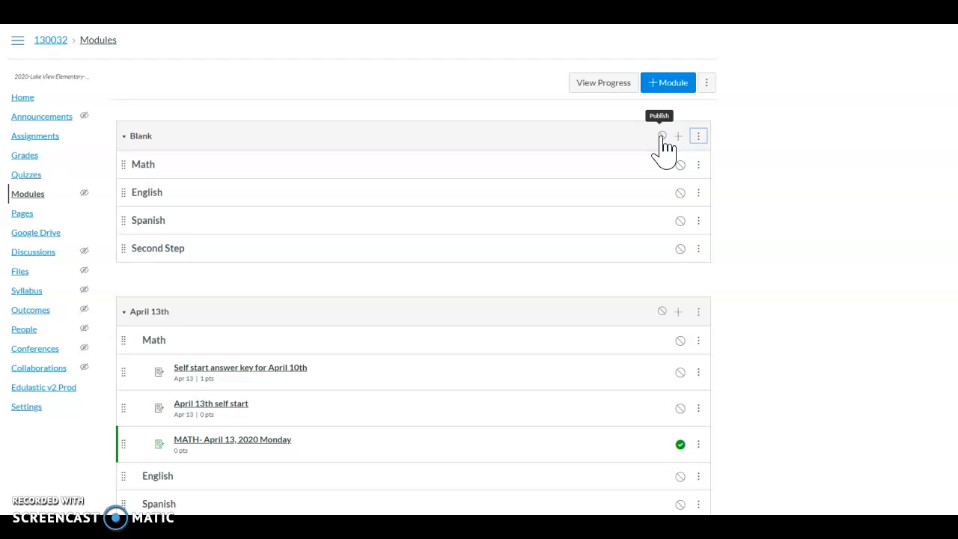
# Step: Duplicate the Blank module together with its four subject headers
pyautogui.click(696, 136)
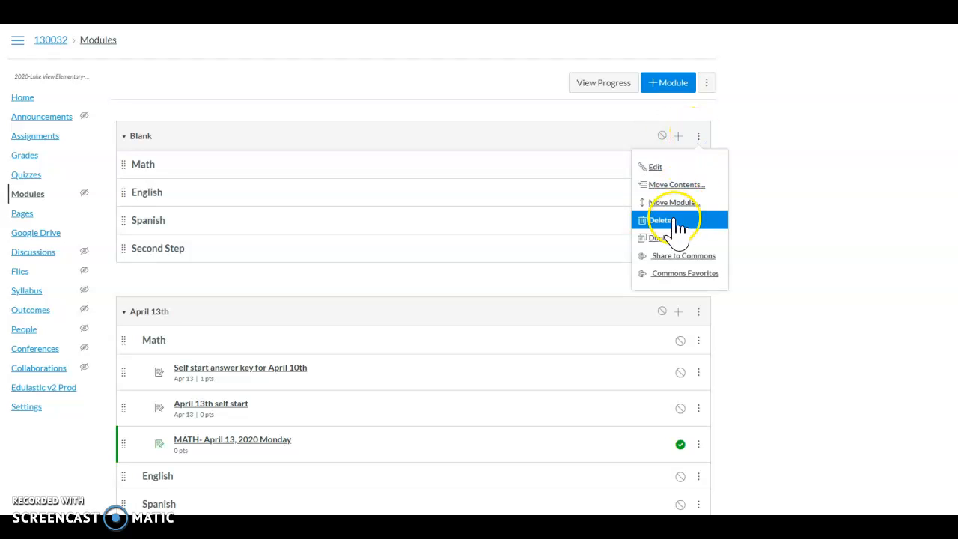
pyautogui.click(673, 240)
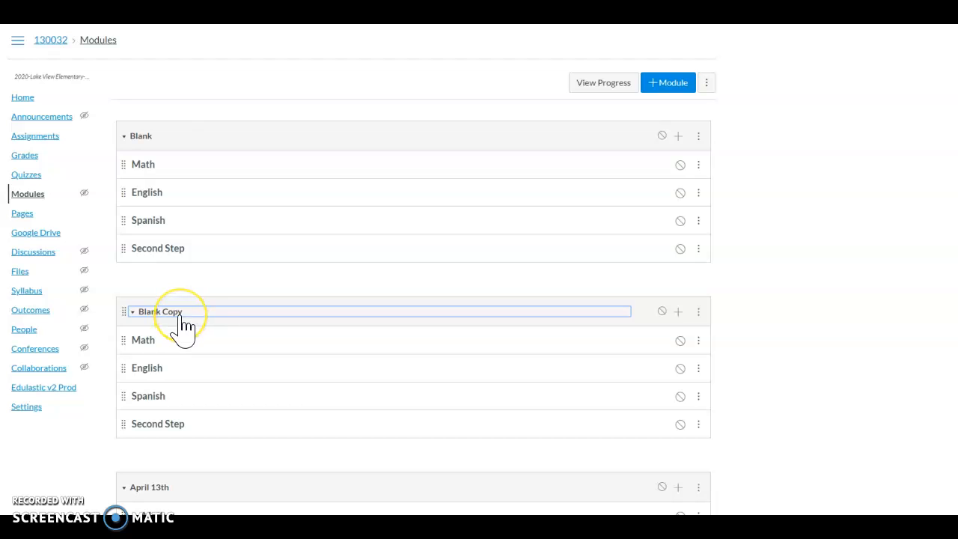
pyautogui.click(698, 313)
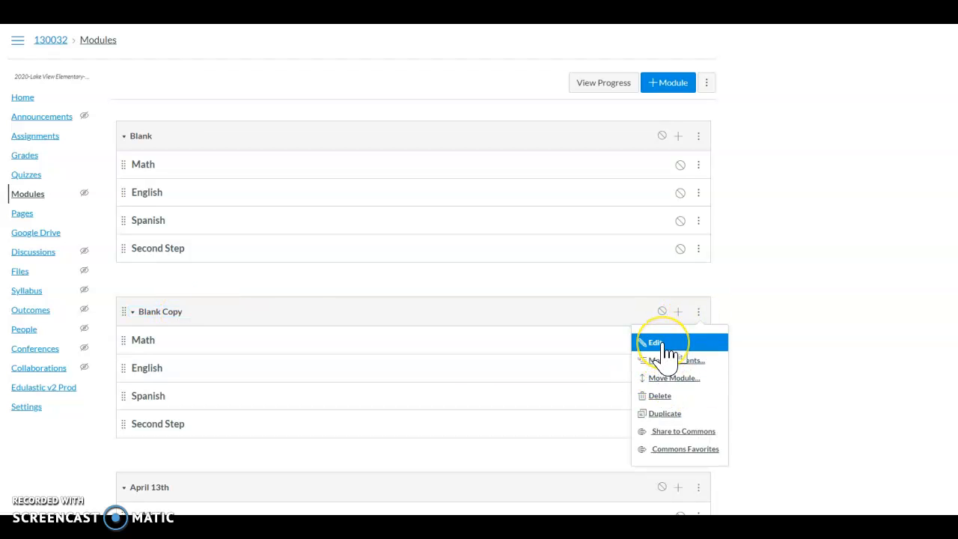
pyautogui.scroll(-1, 633, 295)
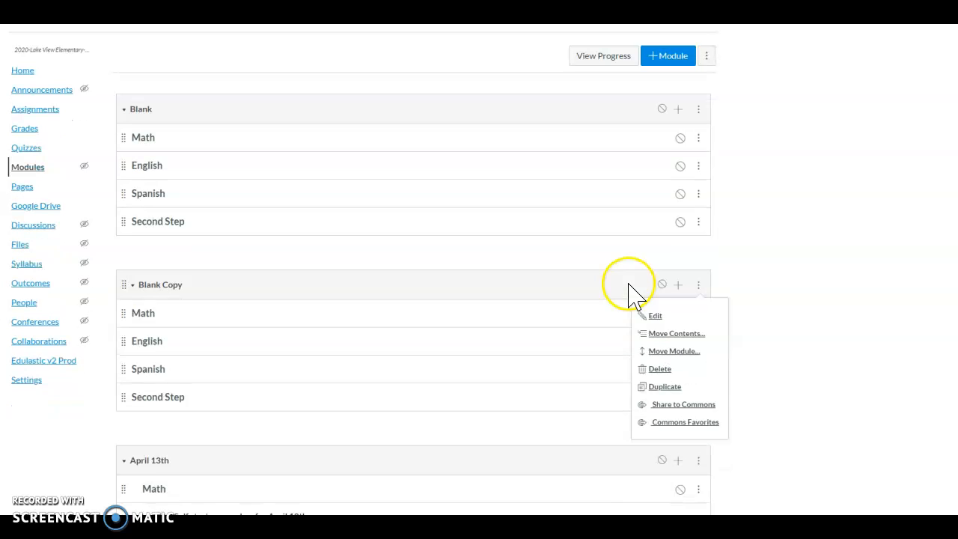
pyautogui.click(643, 233)
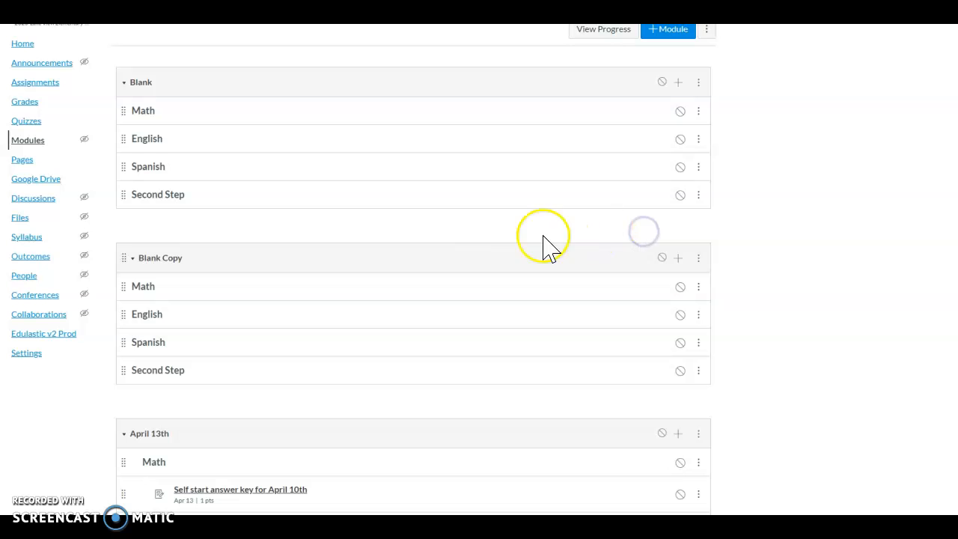
pyautogui.scroll(-2, 362, 218)
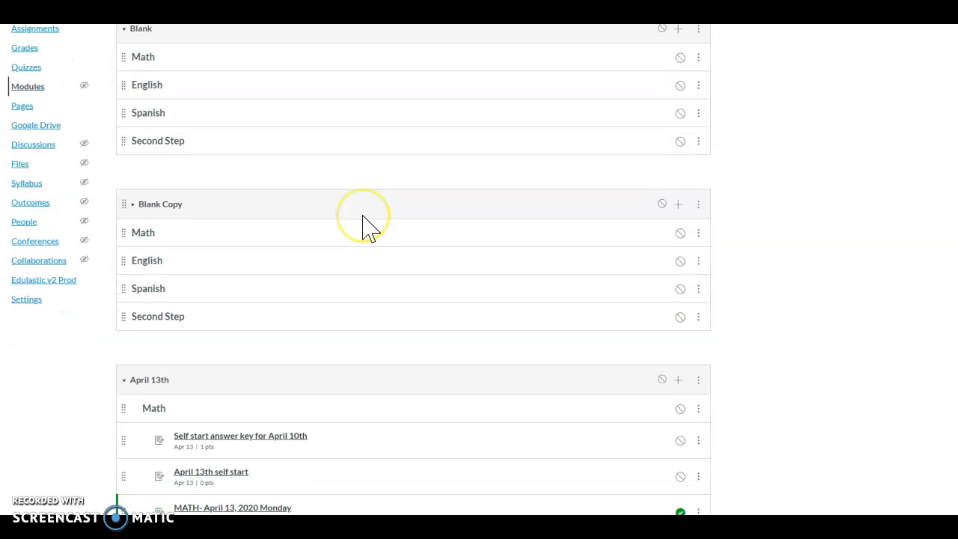
pyautogui.scroll(3, 292, 187)
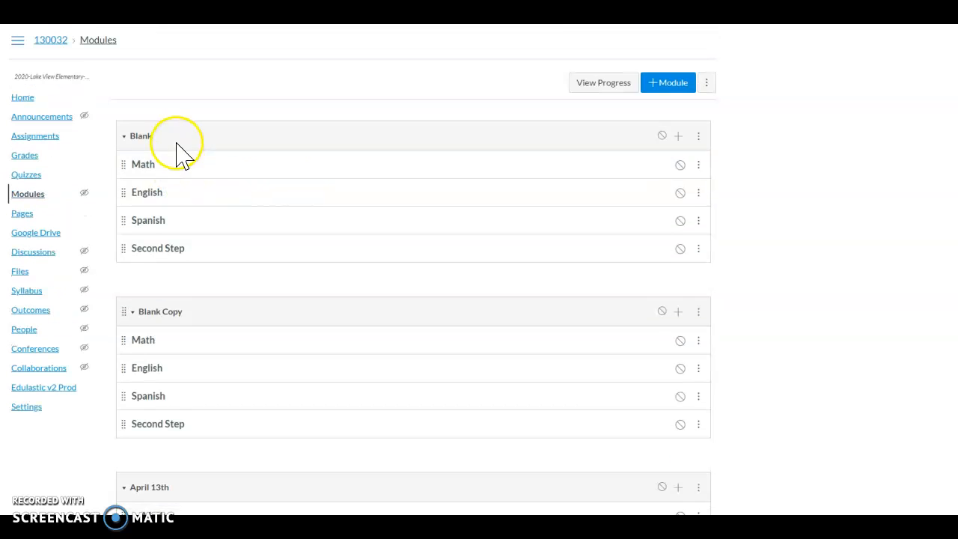
# Step: Add the existing assignment "MATH- April 14, 2020 Tuesday" to the Blank Copy module and place it under the Math header
pyautogui.scroll(-2, 187, 322)
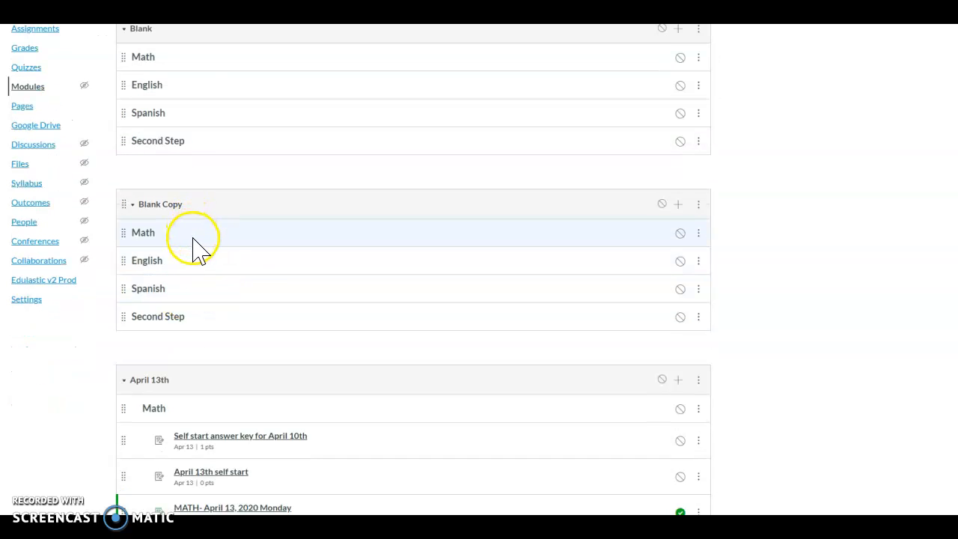
pyautogui.click(677, 204)
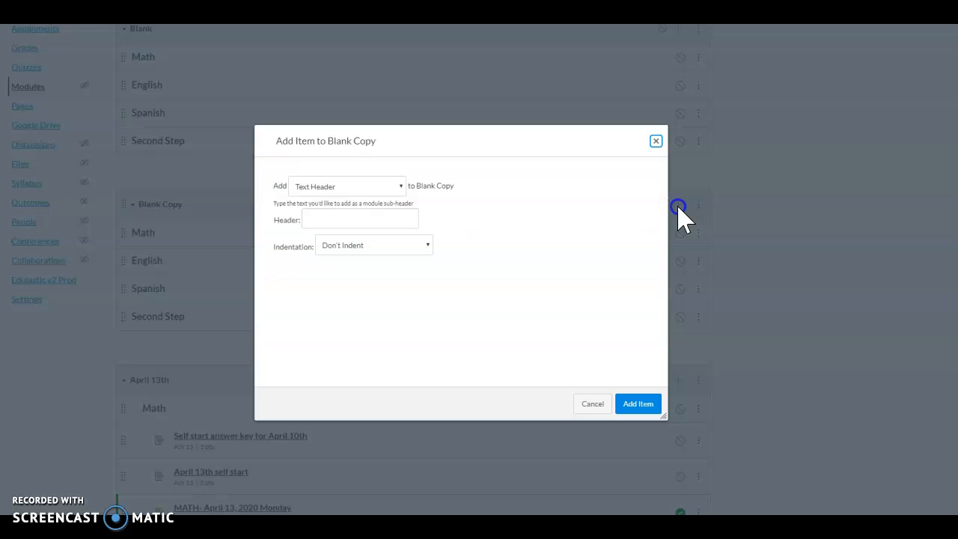
pyautogui.click(396, 186)
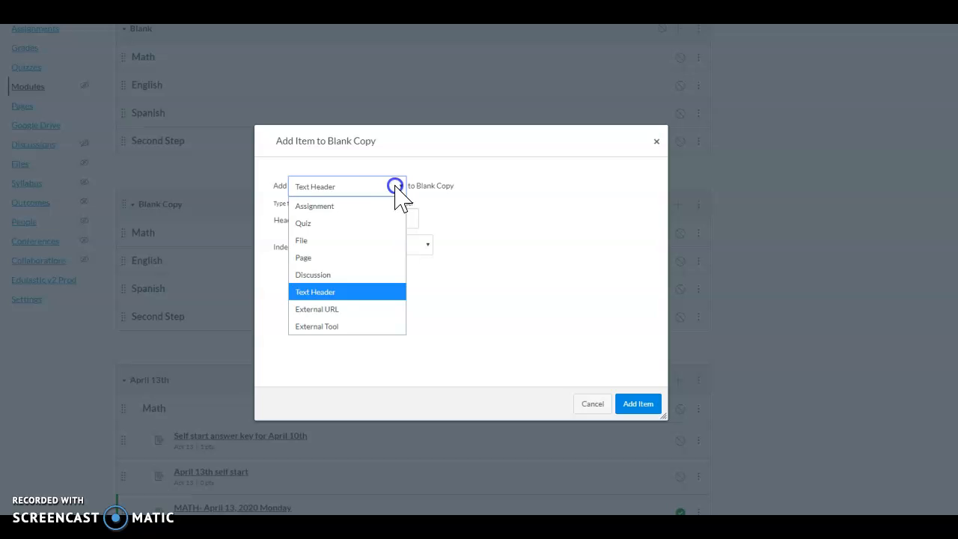
pyautogui.click(341, 205)
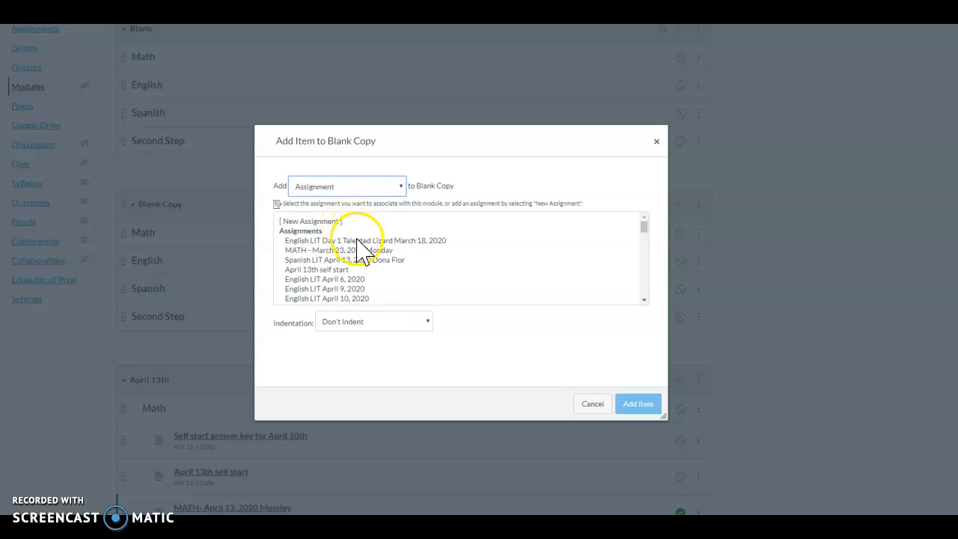
pyautogui.scroll(-3, 360, 262)
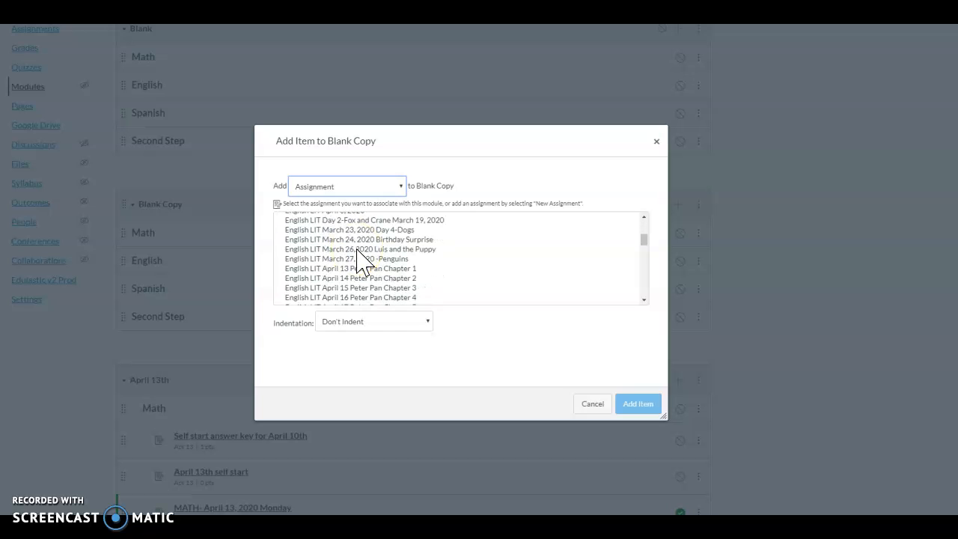
pyautogui.scroll(-6, 361, 262)
pyautogui.scroll(-2, 361, 262)
pyautogui.scroll(2, 360, 262)
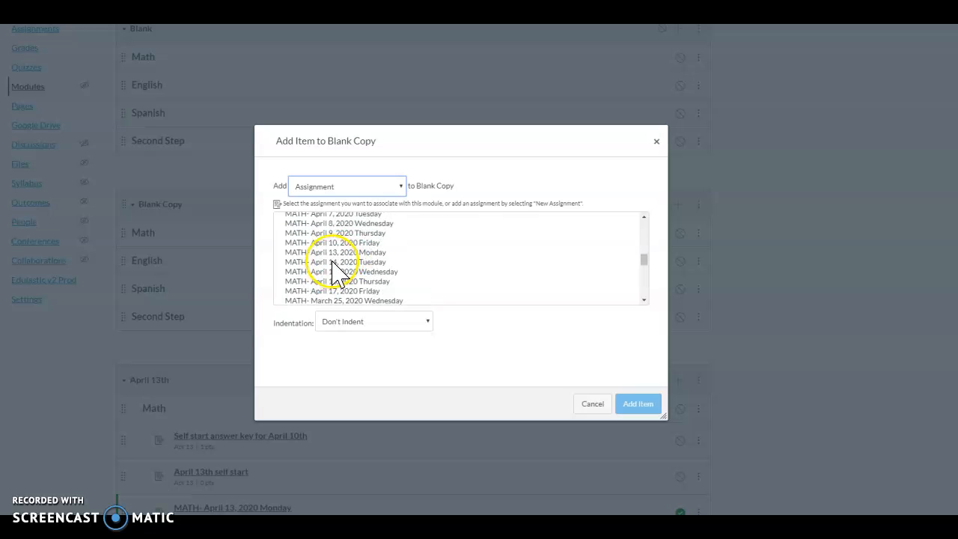
pyautogui.click(334, 262)
pyautogui.click(642, 404)
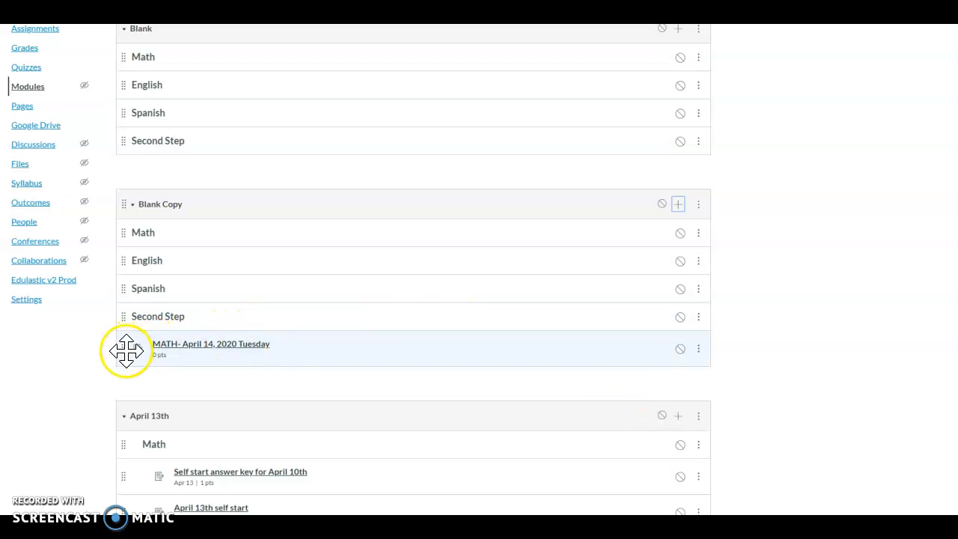
pyautogui.moveTo(122, 350); pyautogui.dragTo(131, 277)
pyautogui.moveTo(128, 262); pyautogui.dragTo(129, 260)
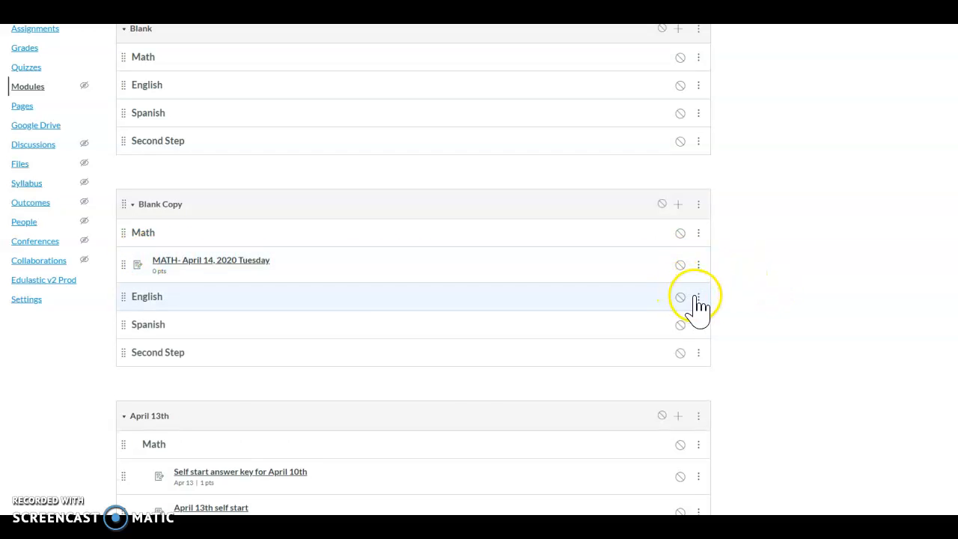
# Step: Add the existing assignment "Spanish LIT April 14, 2020 Dona Flor" to the Blank Copy module and place it under the Spanish header
pyautogui.click(677, 204)
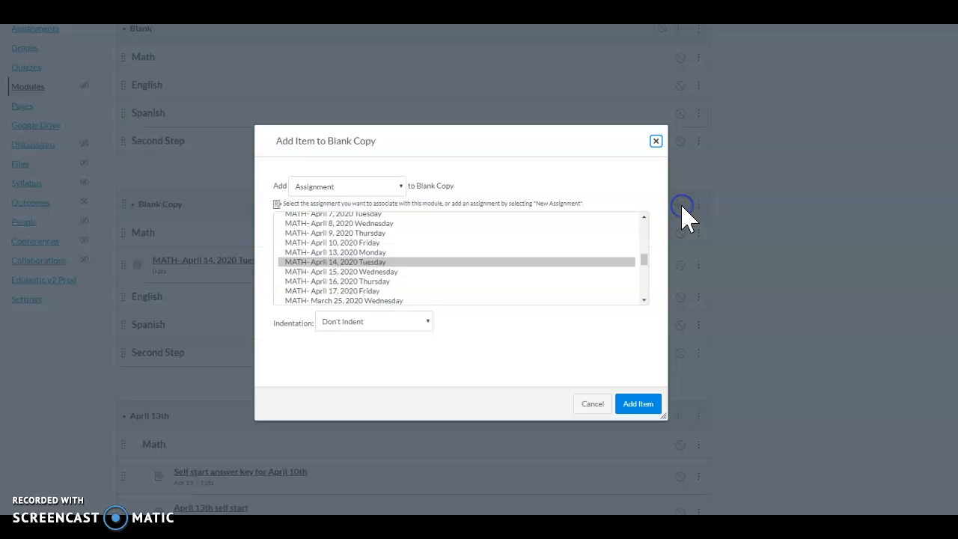
pyautogui.scroll(5, 397, 262)
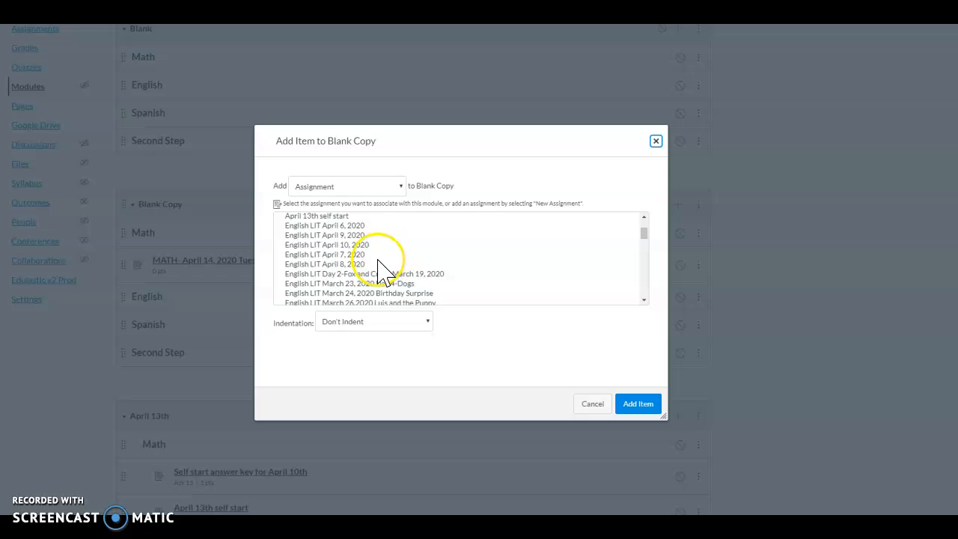
pyautogui.scroll(-2, 384, 269)
pyautogui.scroll(2, 373, 259)
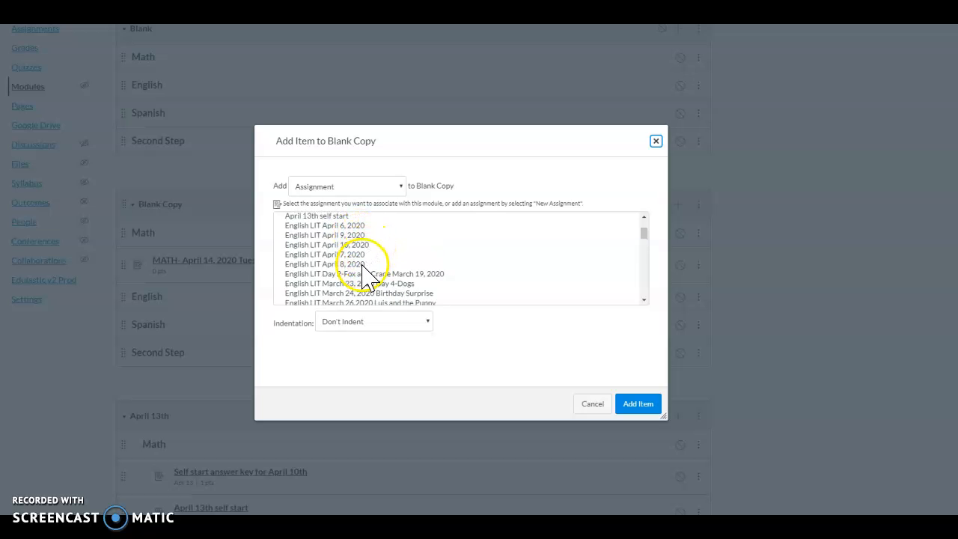
pyautogui.scroll(3, 372, 276)
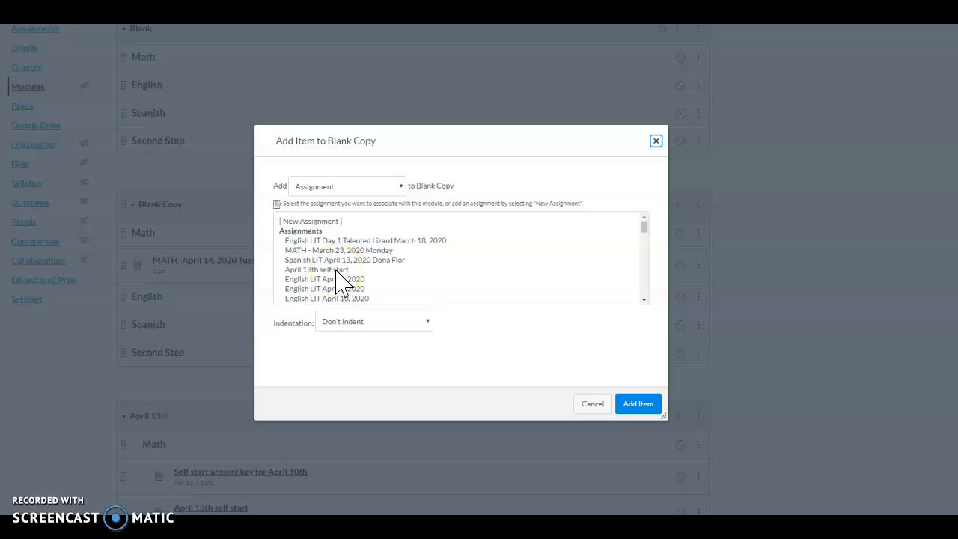
pyautogui.scroll(-6, 374, 275)
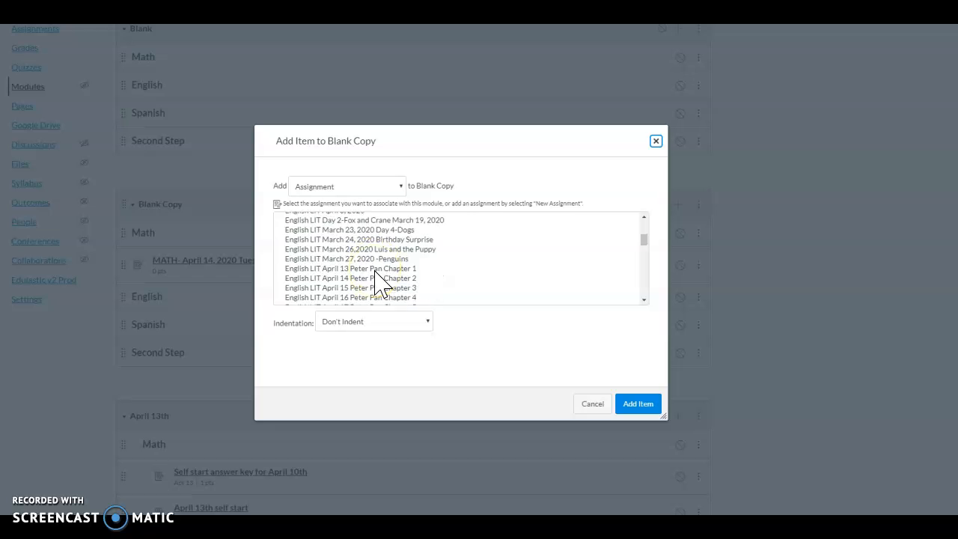
pyautogui.scroll(-2, 377, 283)
pyautogui.scroll(-3, 377, 283)
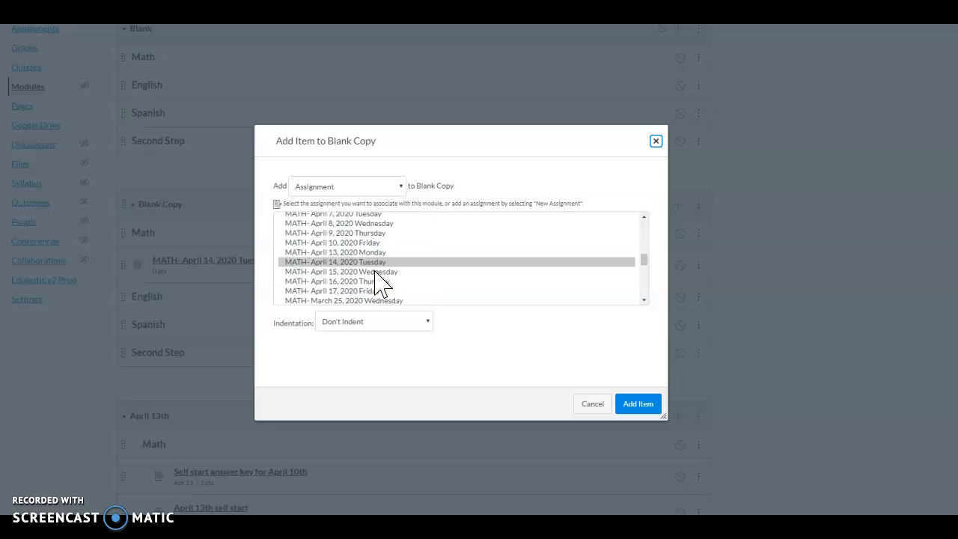
pyautogui.scroll(-4, 377, 283)
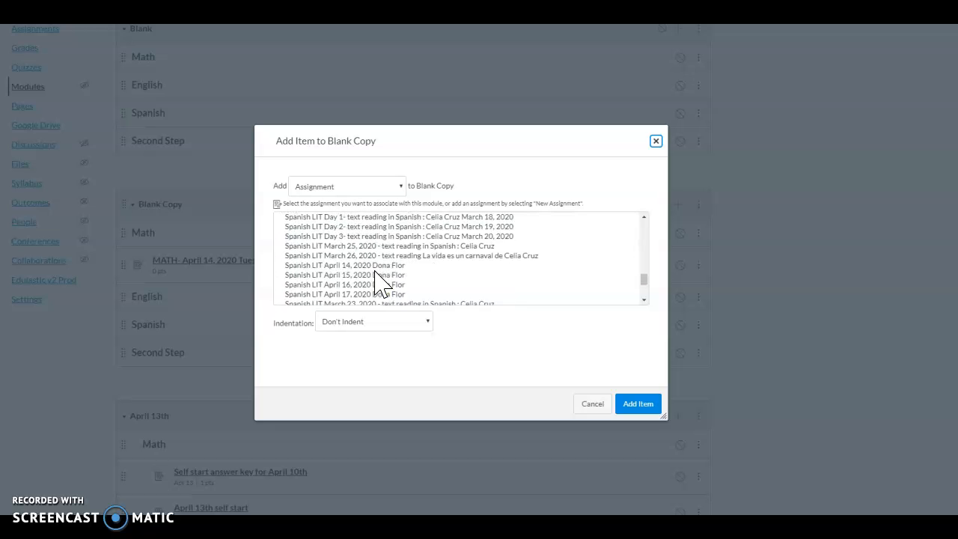
pyautogui.click(327, 264)
pyautogui.click(635, 405)
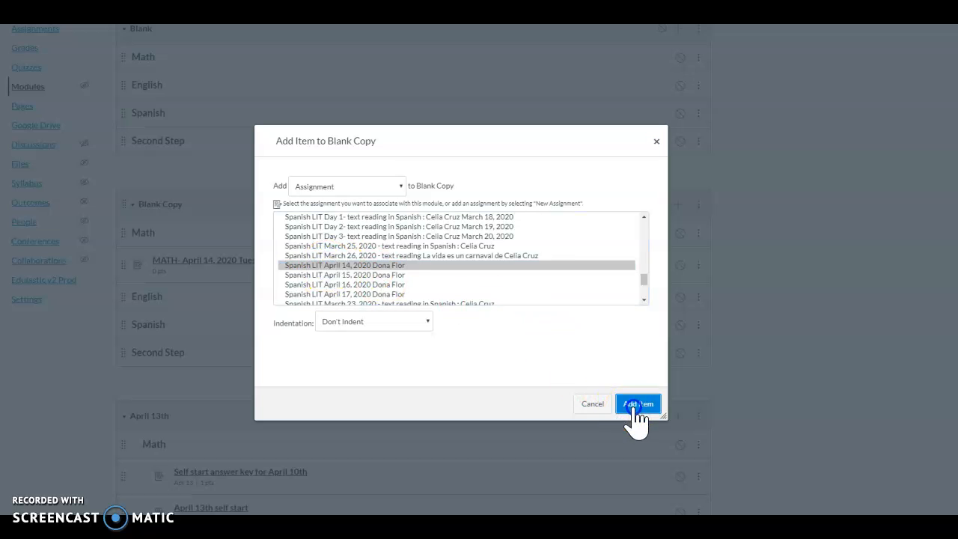
pyautogui.moveTo(127, 384); pyautogui.dragTo(128, 353)
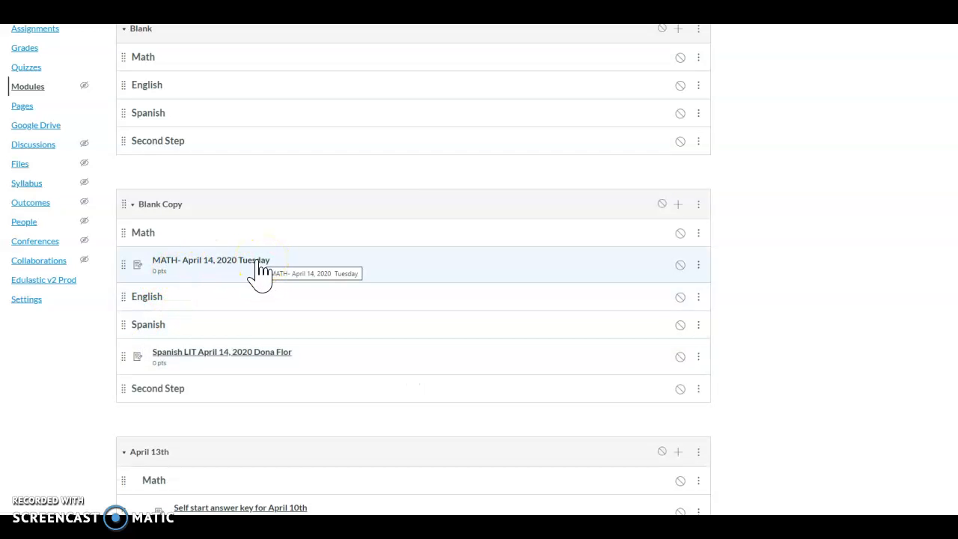
# Step: Open the April 14 math assignment and look through the preview of its Self Start PDF with the previous day's answer key
pyautogui.click(258, 262)
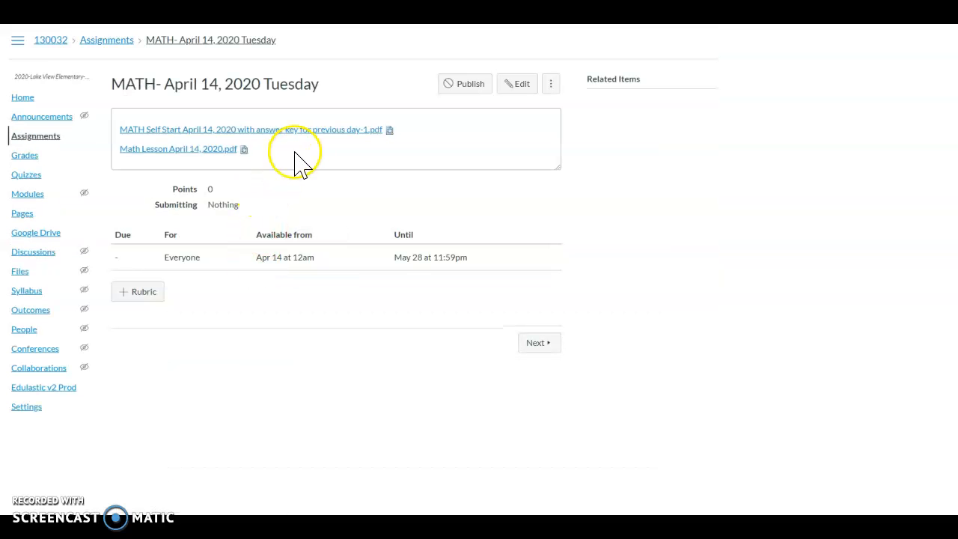
pyautogui.click(387, 130)
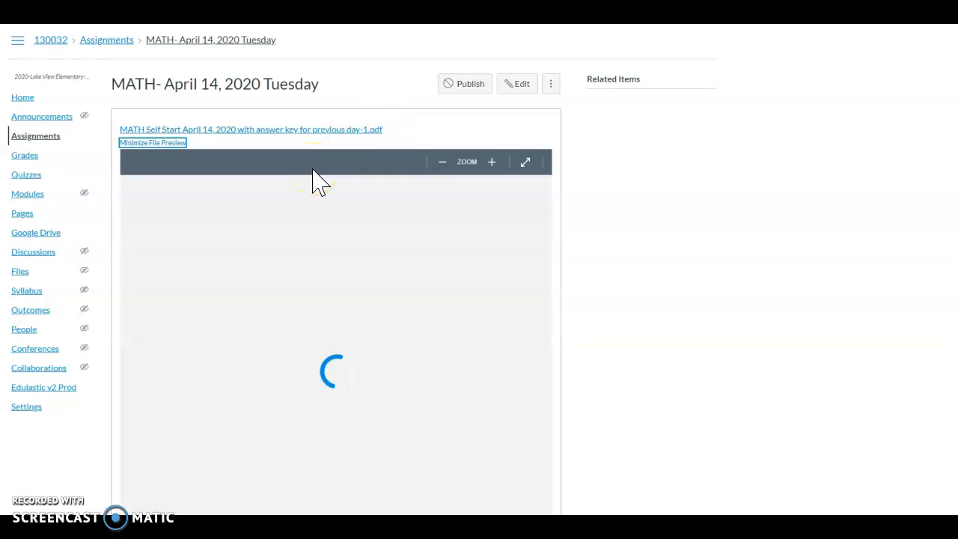
pyautogui.scroll(-3, 513, 240)
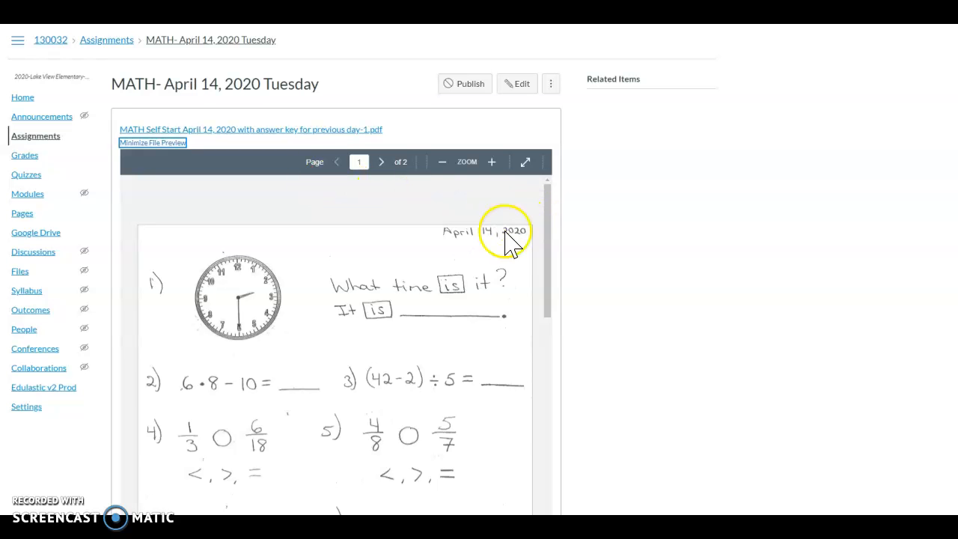
pyautogui.scroll(2, 488, 267)
pyautogui.scroll(-2, 483, 270)
pyautogui.scroll(-10, 483, 275)
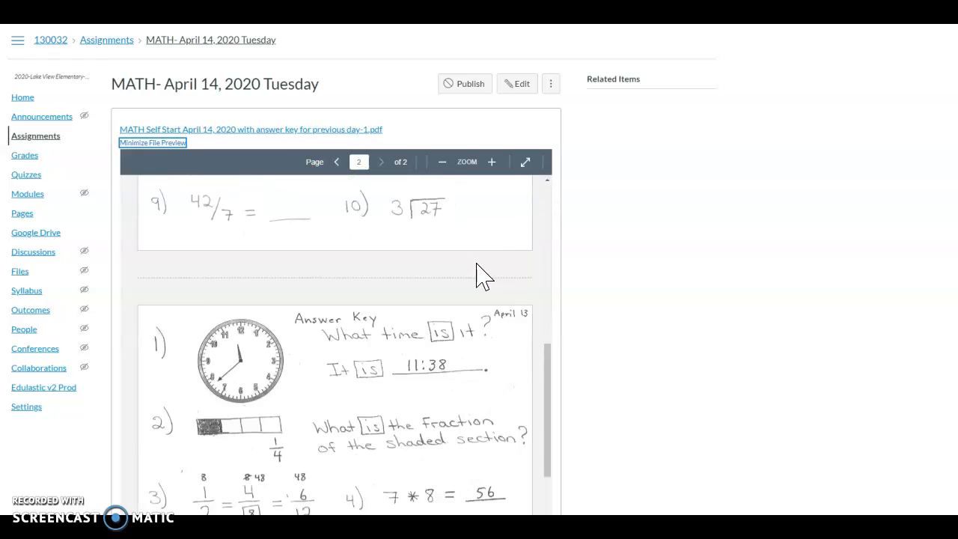
pyautogui.scroll(-1, 357, 348)
pyautogui.scroll(1, 365, 337)
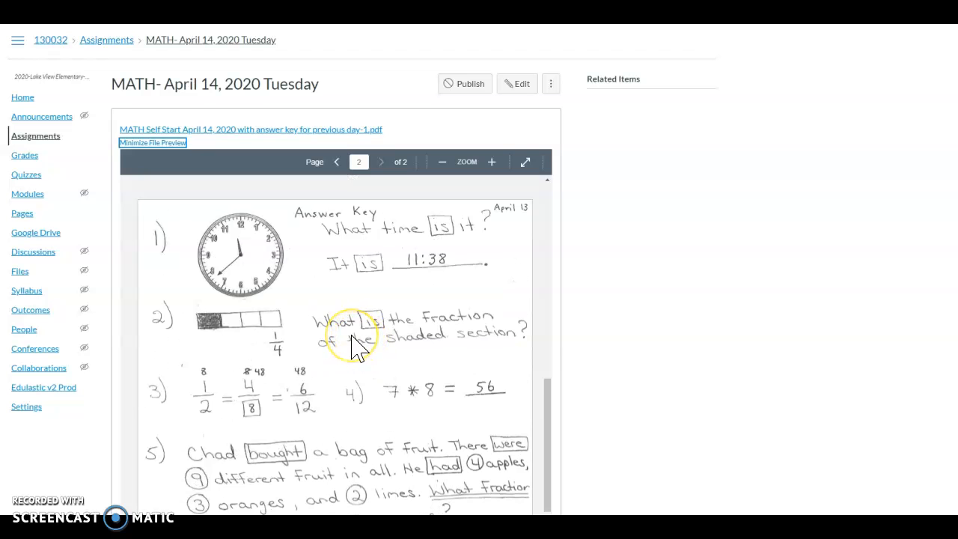
pyautogui.scroll(10, 358, 348)
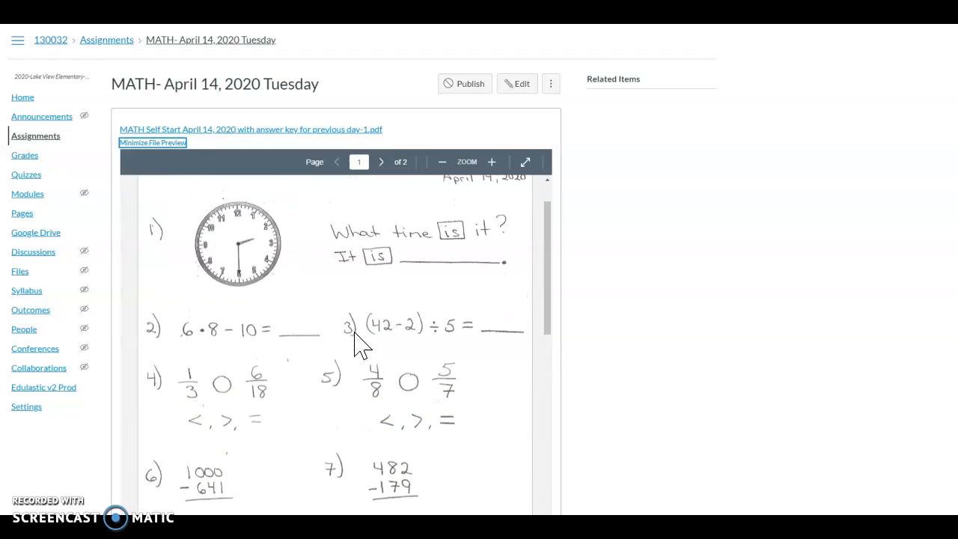
pyautogui.scroll(1, 306, 307)
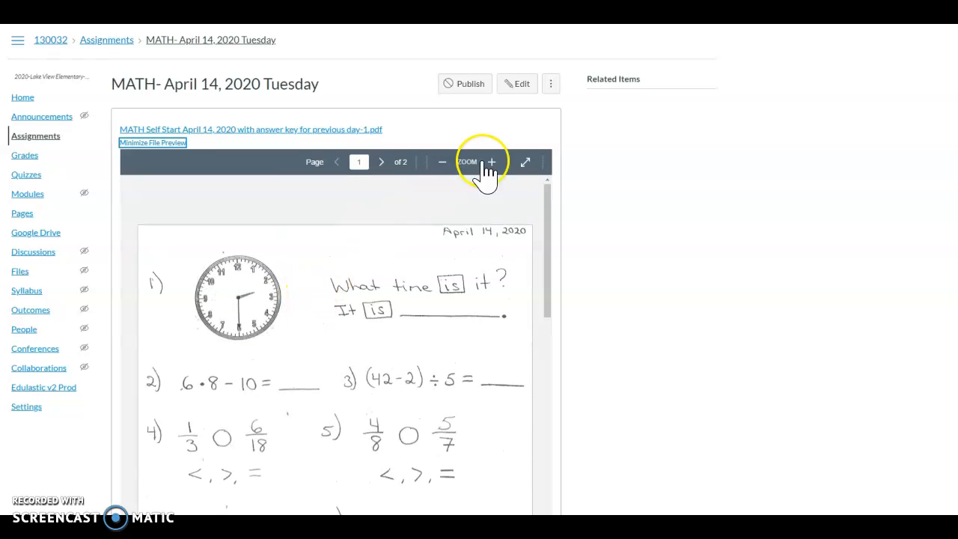
pyautogui.click(173, 144)
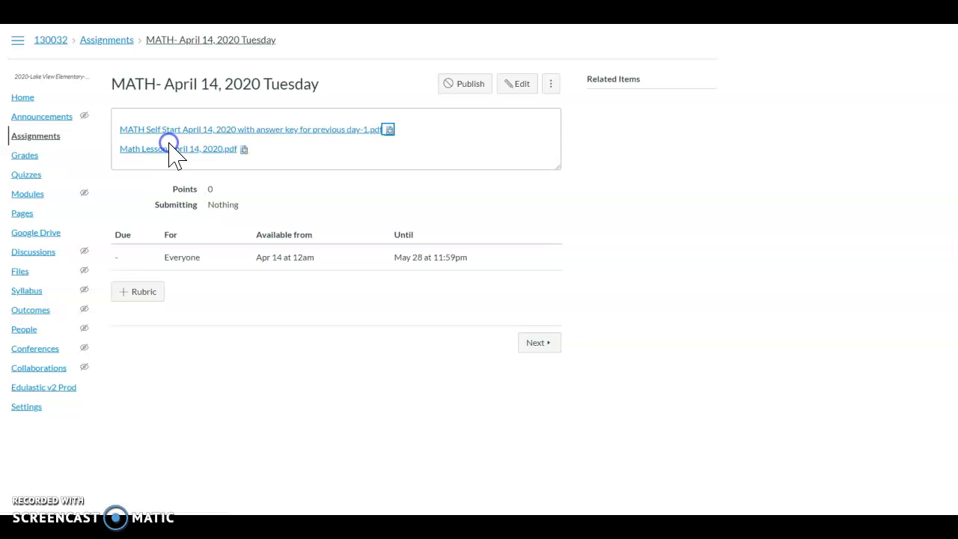
# Step: Preview the "Math Lesson April 14, 2020.pdf" file in the assignment and examine its pages
pyautogui.click(244, 150)
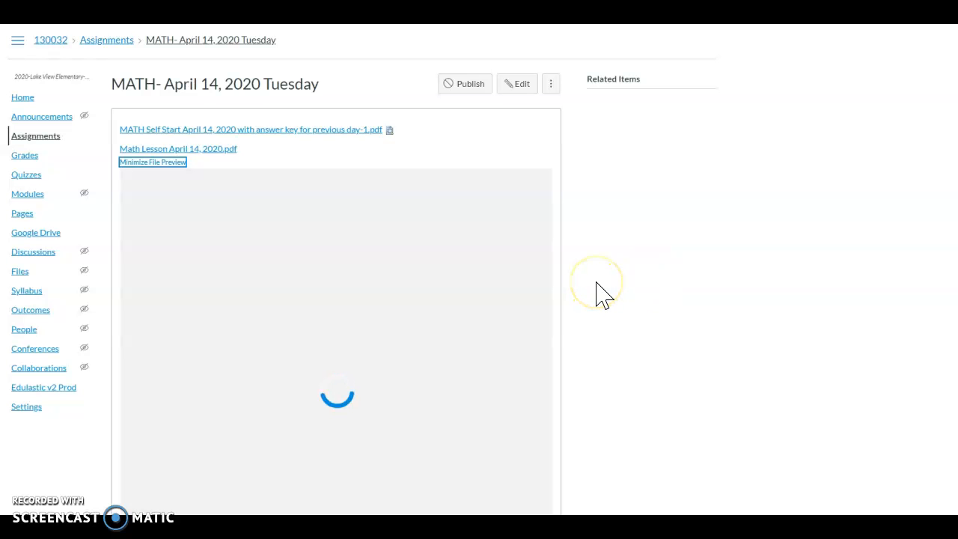
pyautogui.scroll(-1, 505, 293)
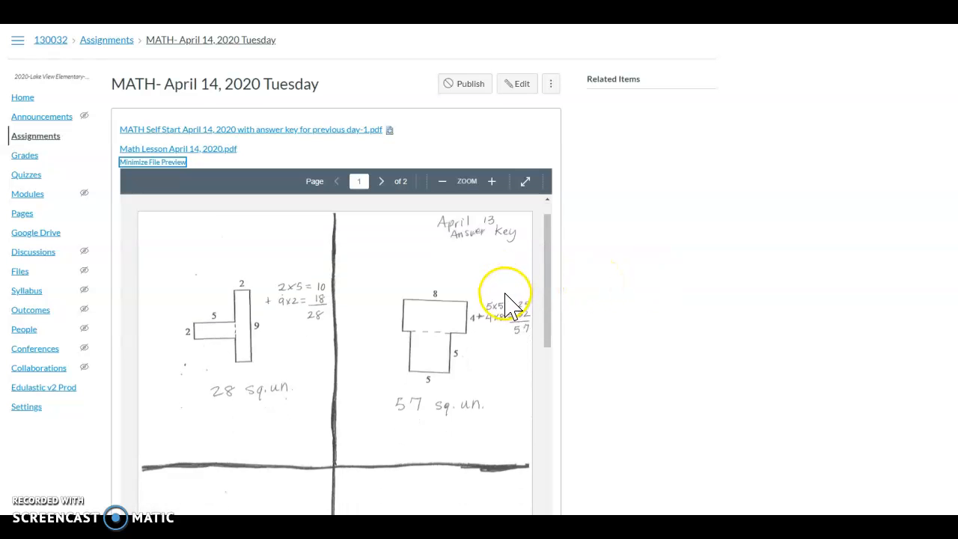
pyautogui.scroll(-1, 506, 303)
pyautogui.scroll(-1, 636, 295)
pyautogui.scroll(-2, 479, 299)
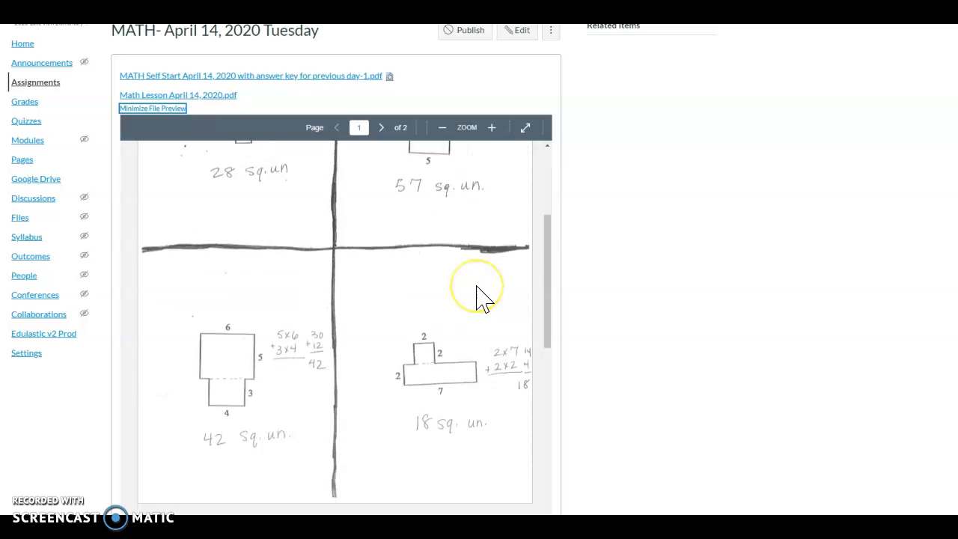
pyautogui.scroll(-5, 482, 298)
pyautogui.scroll(6, 483, 298)
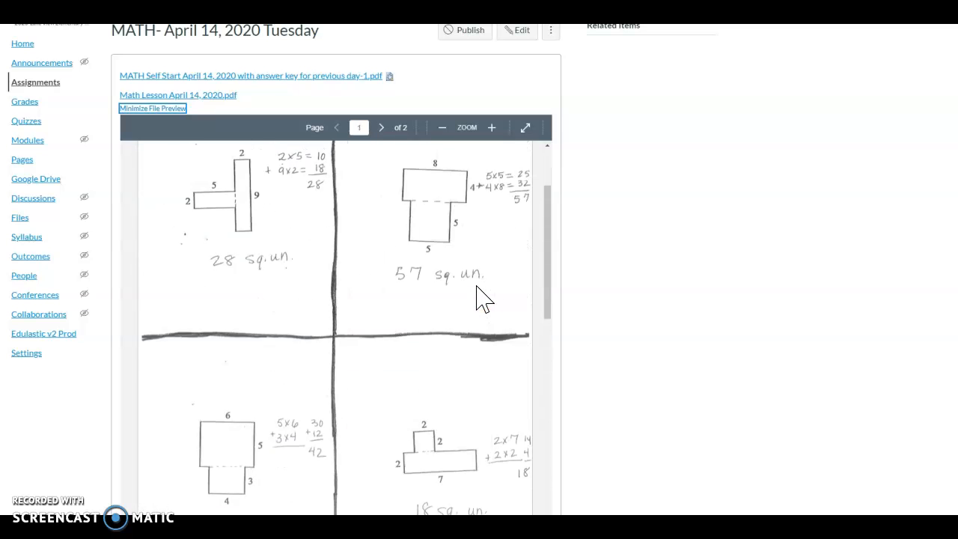
pyautogui.scroll(2, 479, 299)
pyautogui.scroll(-1, 372, 288)
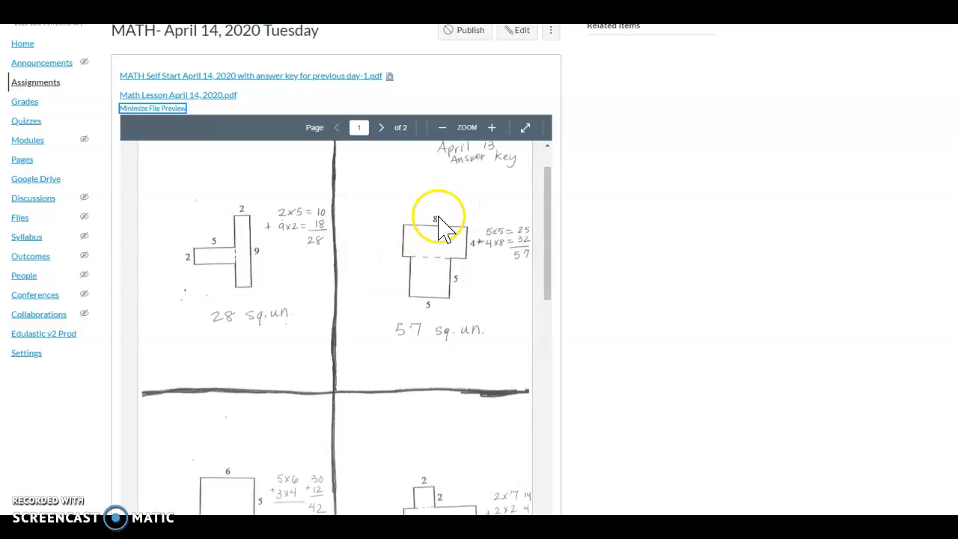
# Step: Look through the "Math Lesson April 14, 2020.pdf" preview to its second page and close the preview
pyautogui.scroll(-5, 464, 251)
pyautogui.scroll(-1, 464, 269)
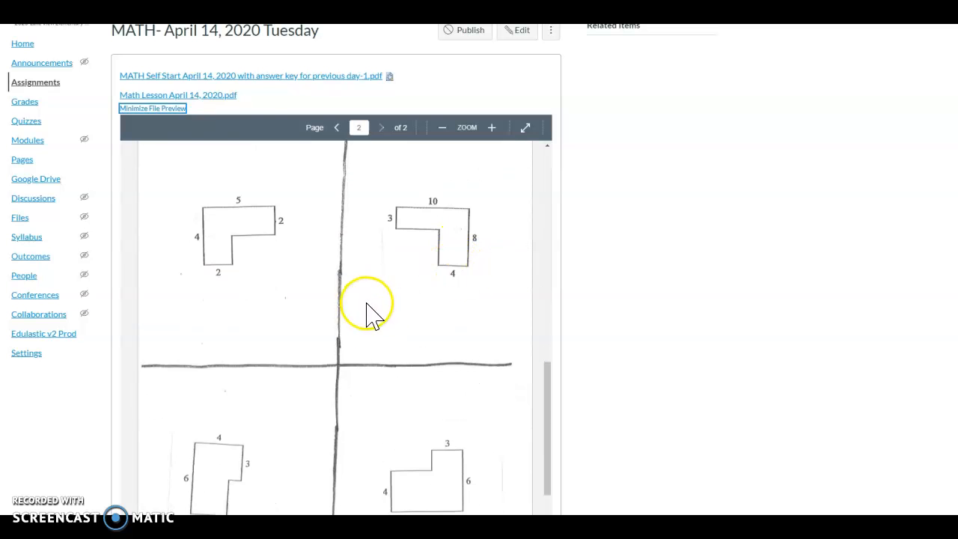
pyautogui.click(180, 111)
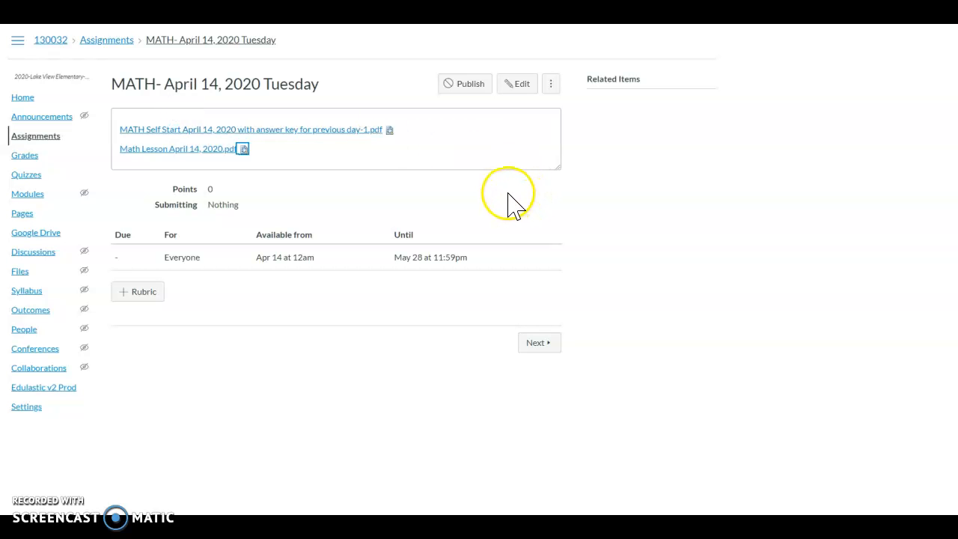
# Step: Publish the April 13th module with all its items, letting students continue, and set the module itself back to unpublished
pyautogui.scroll(-5, 478, 285)
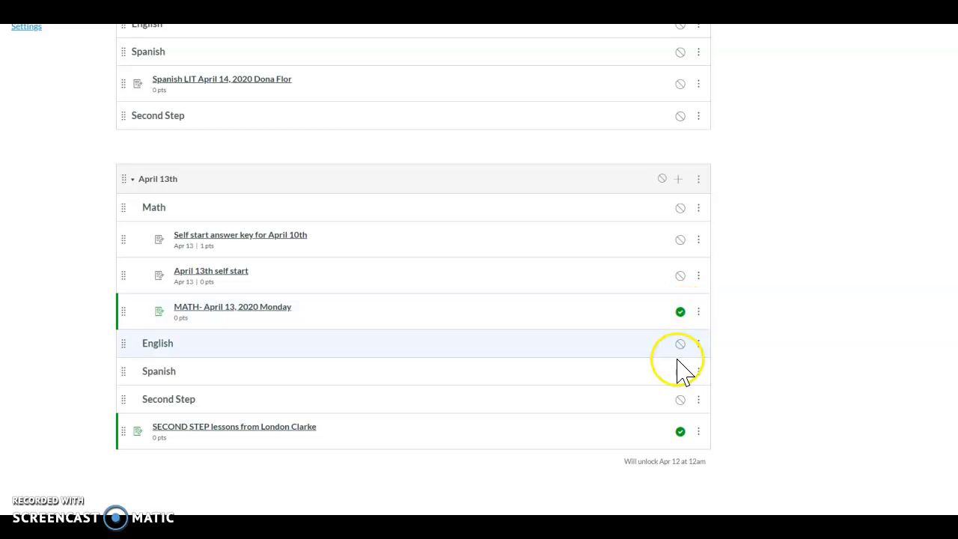
pyautogui.click(680, 431)
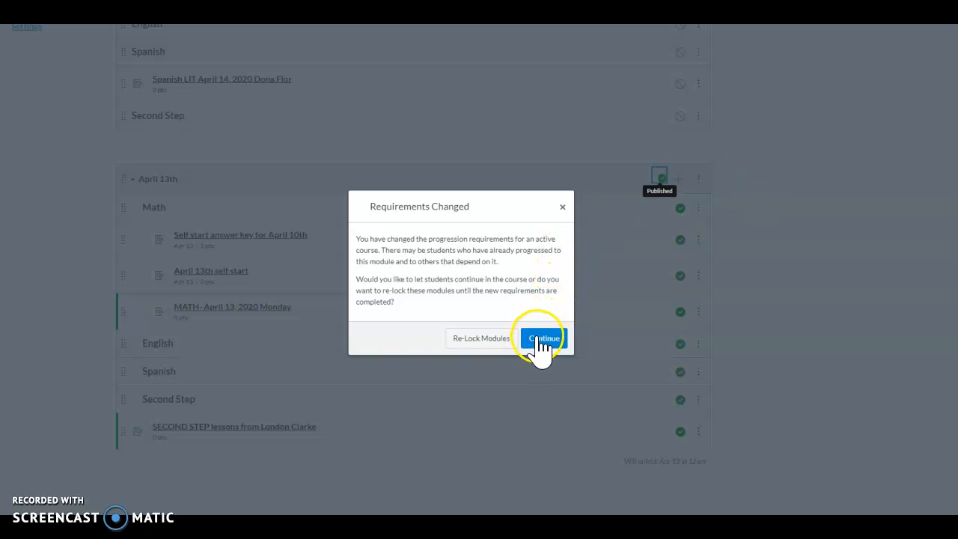
pyautogui.click(543, 341)
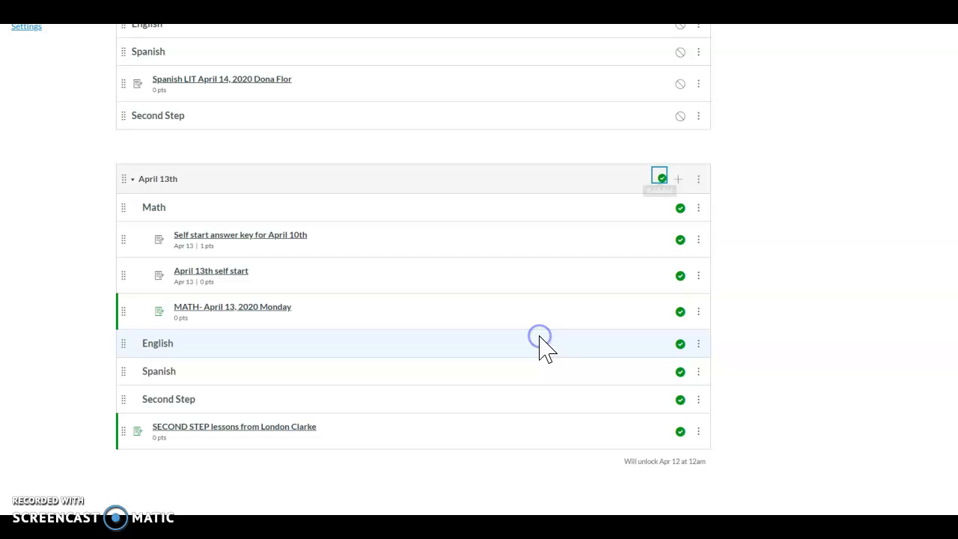
pyautogui.click(660, 178)
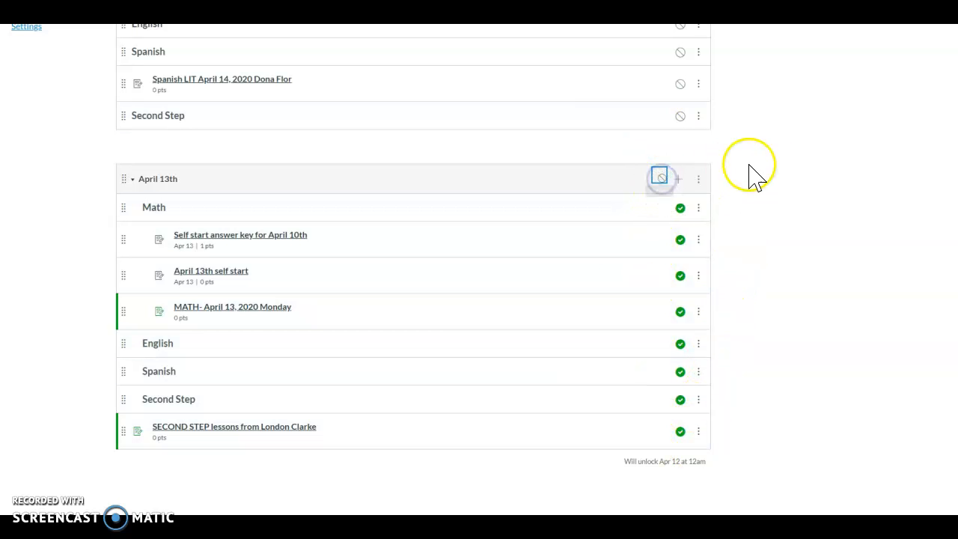
pyautogui.click(790, 211)
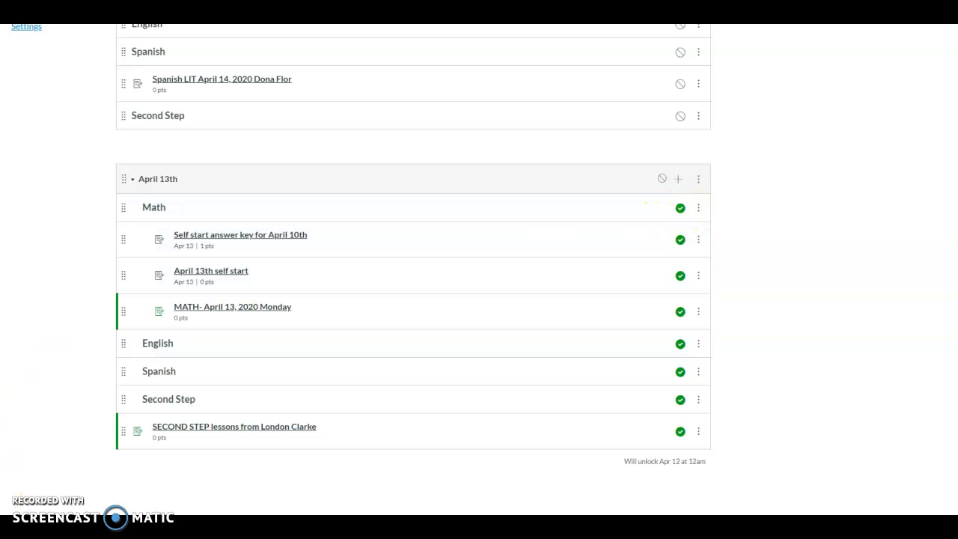
# Step: Create a new assignment named "Math review" in the Blank Copy module and place it under the April 14 math assignment
pyautogui.scroll(4, 556, 239)
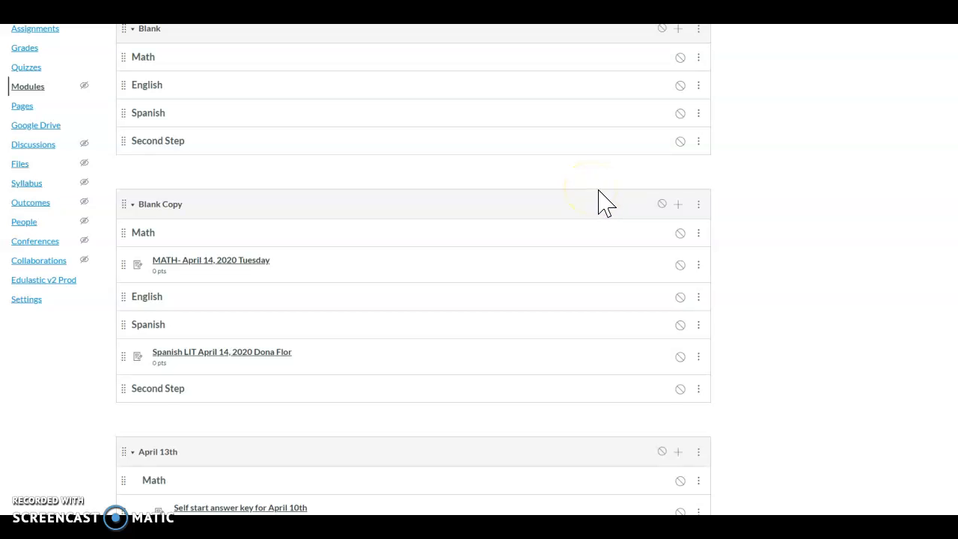
pyautogui.click(677, 203)
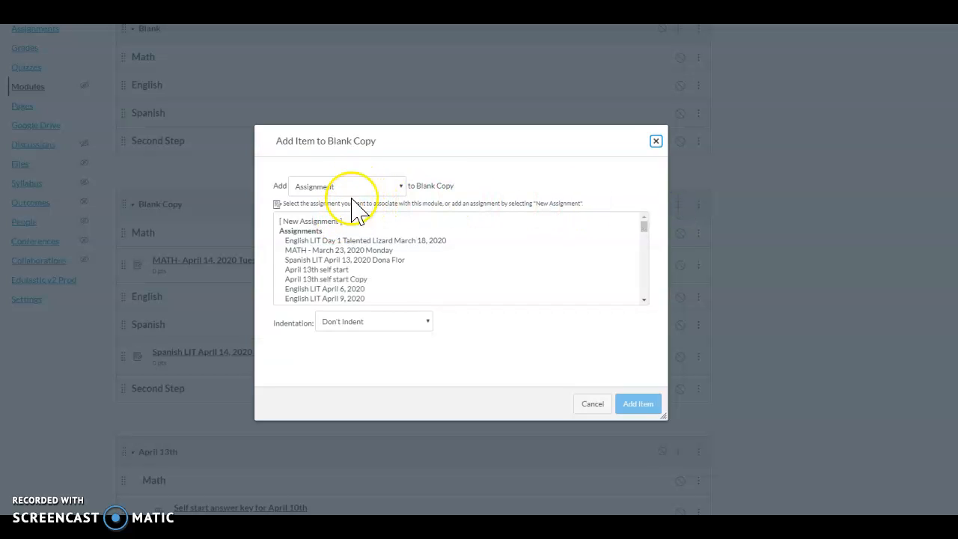
pyautogui.click(403, 186)
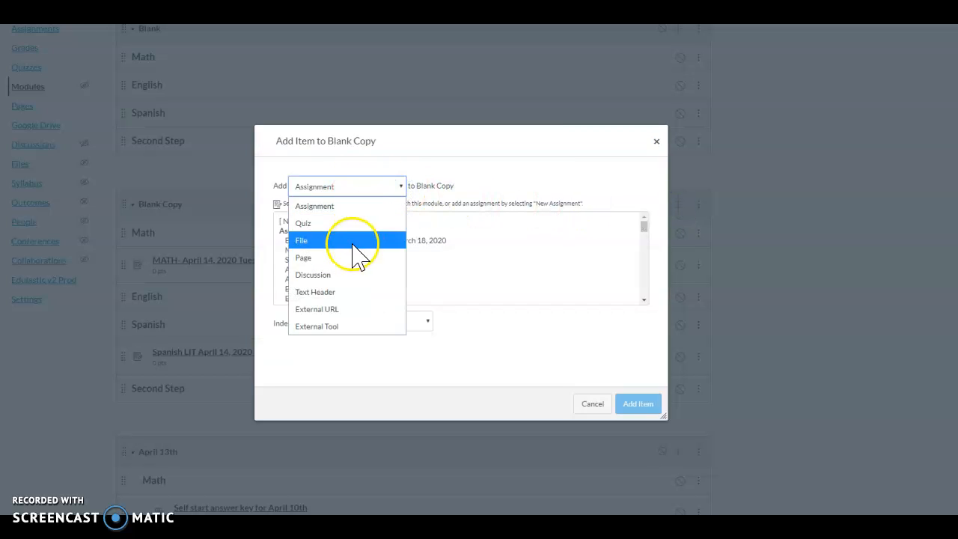
pyautogui.click(341, 206)
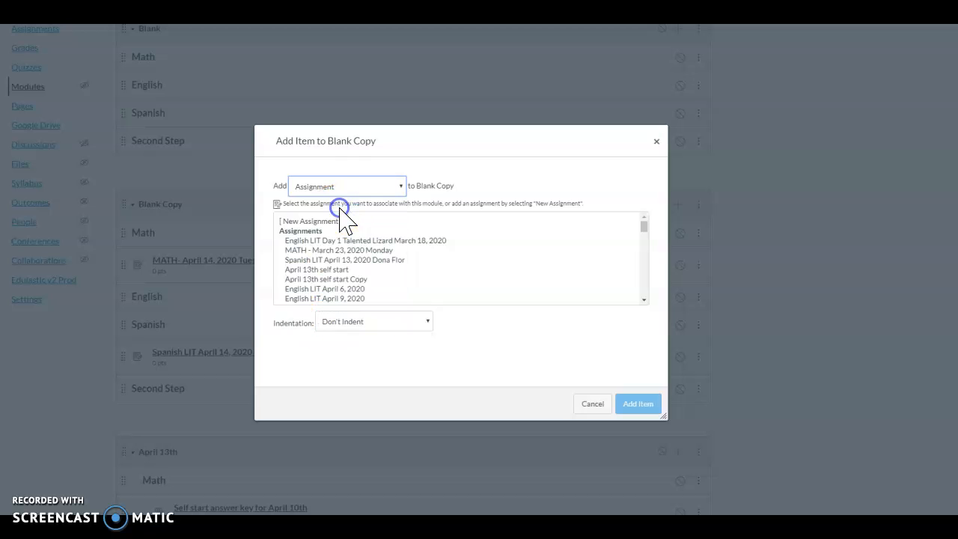
pyautogui.click(333, 223)
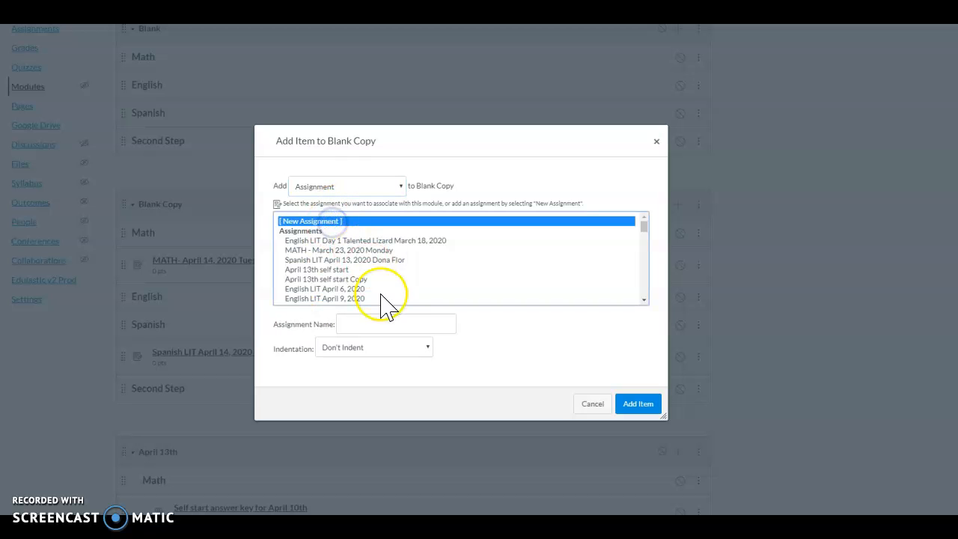
pyautogui.click(404, 328)
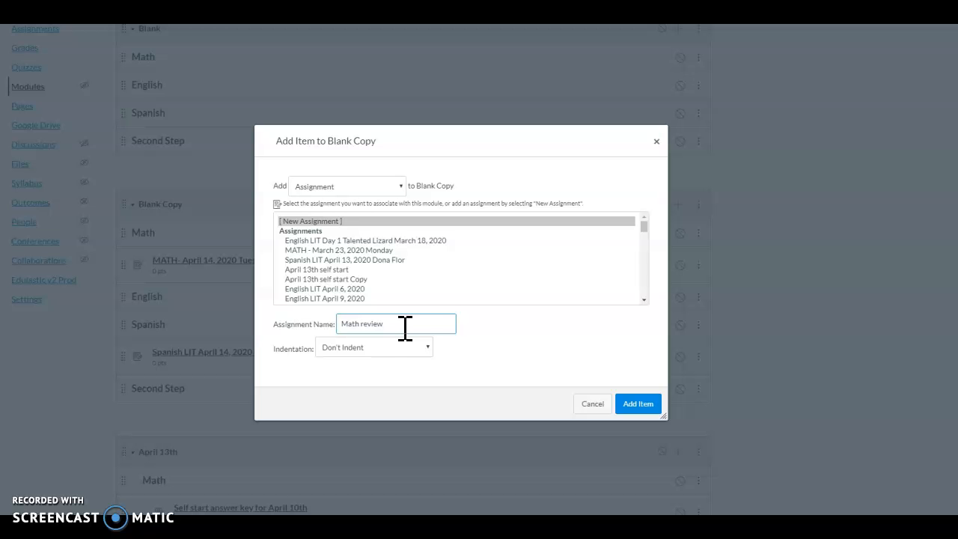
pyautogui.click(638, 404)
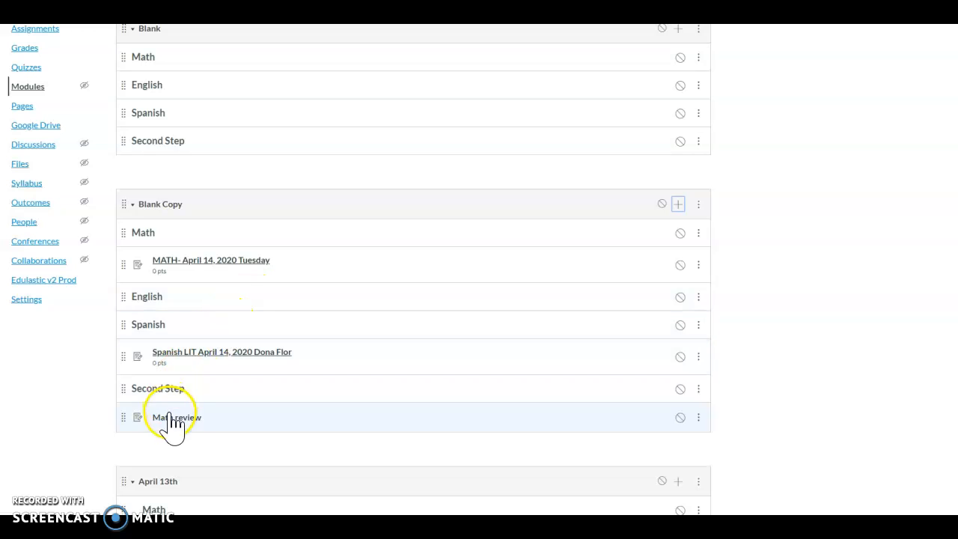
pyautogui.moveTo(128, 423); pyautogui.dragTo(133, 297)
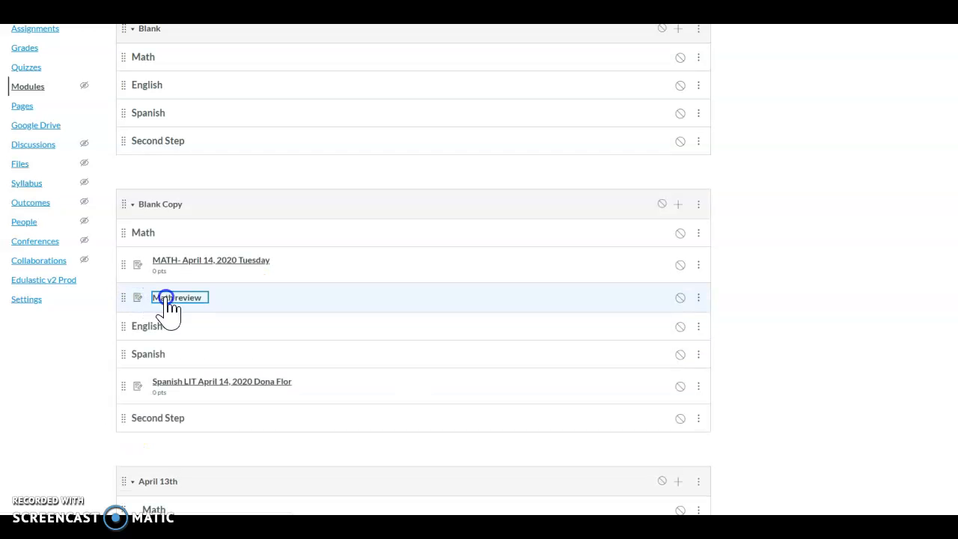
# Step: Open the Math review assignment for editing, examine its content, points, submission and assignment options, and leave without saving
pyautogui.click(174, 299)
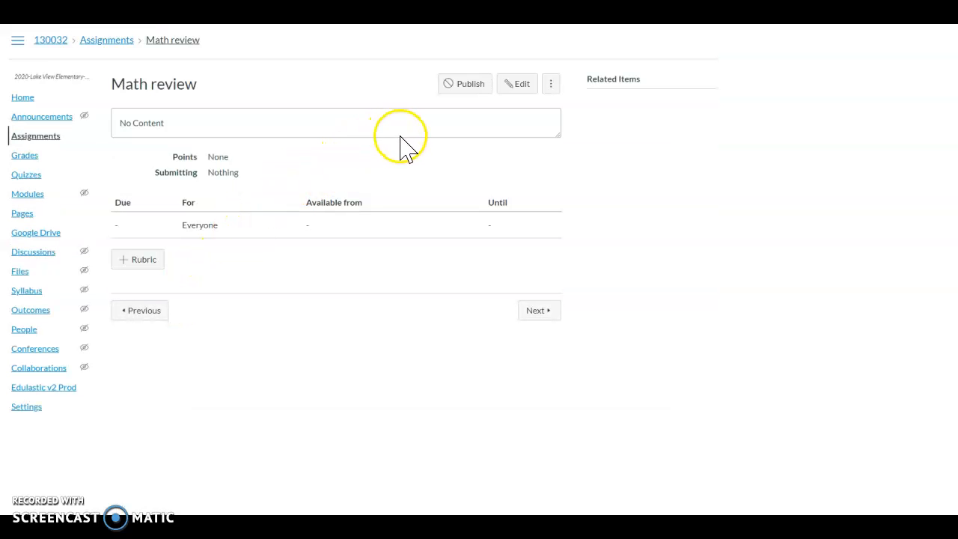
pyautogui.click(519, 86)
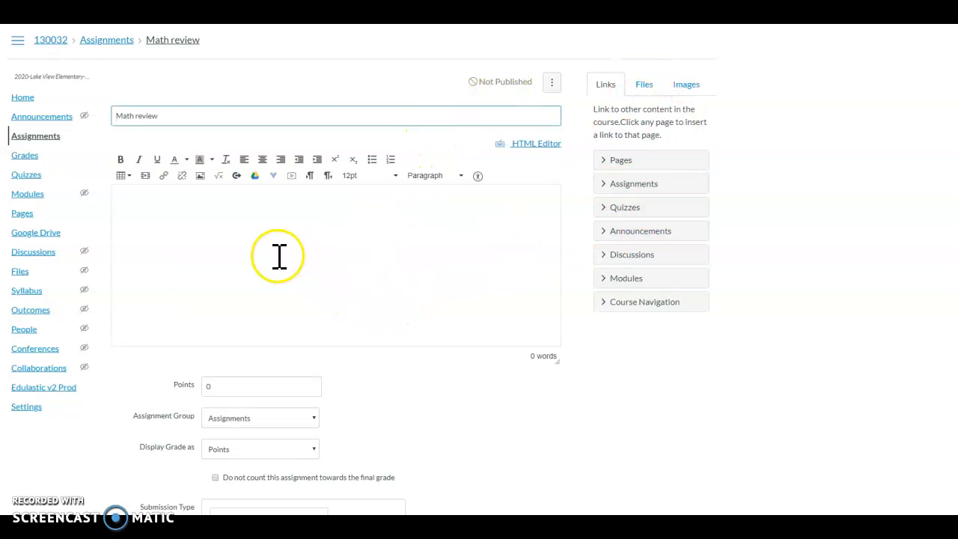
pyautogui.scroll(-3, 355, 289)
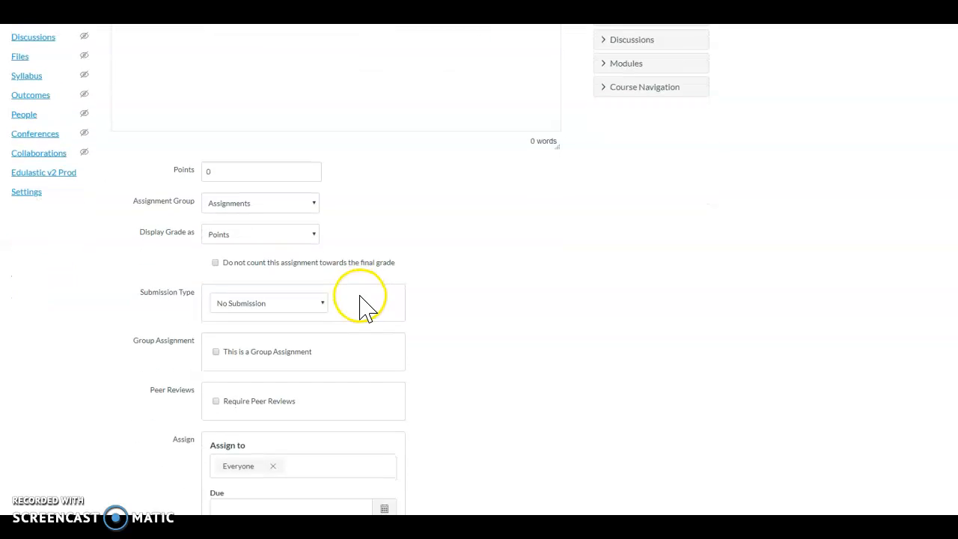
pyautogui.scroll(-2, 470, 307)
pyautogui.scroll(4, 470, 307)
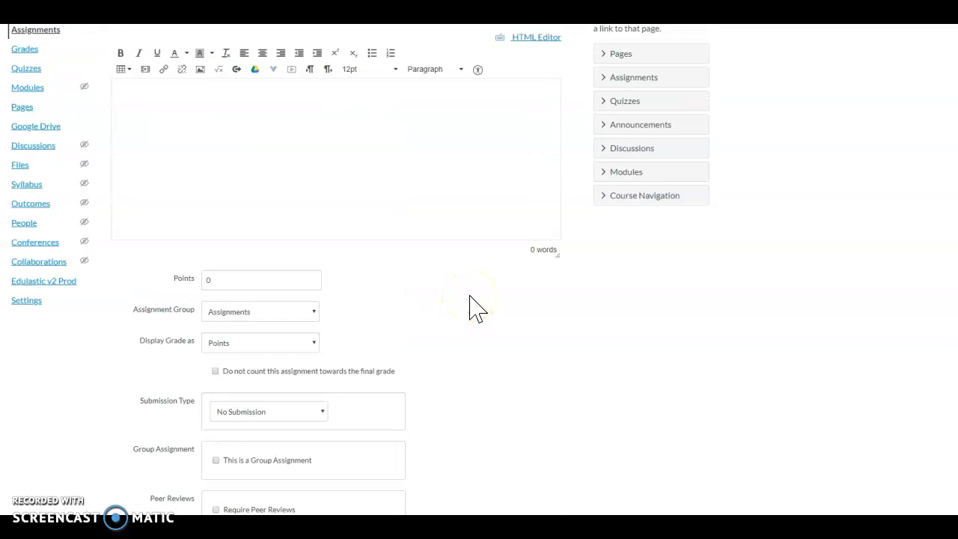
pyautogui.scroll(2, 470, 303)
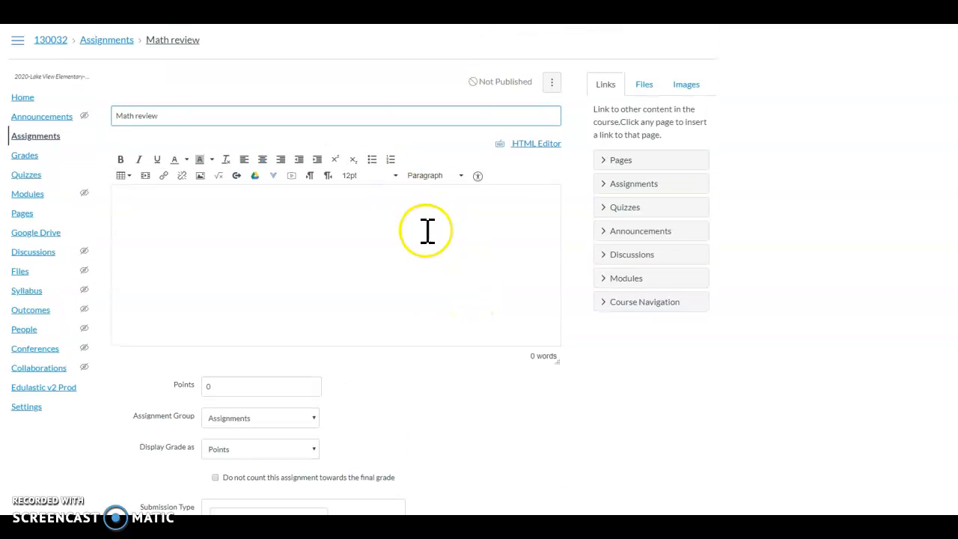
pyautogui.scroll(-5, 475, 368)
pyautogui.click(426, 478)
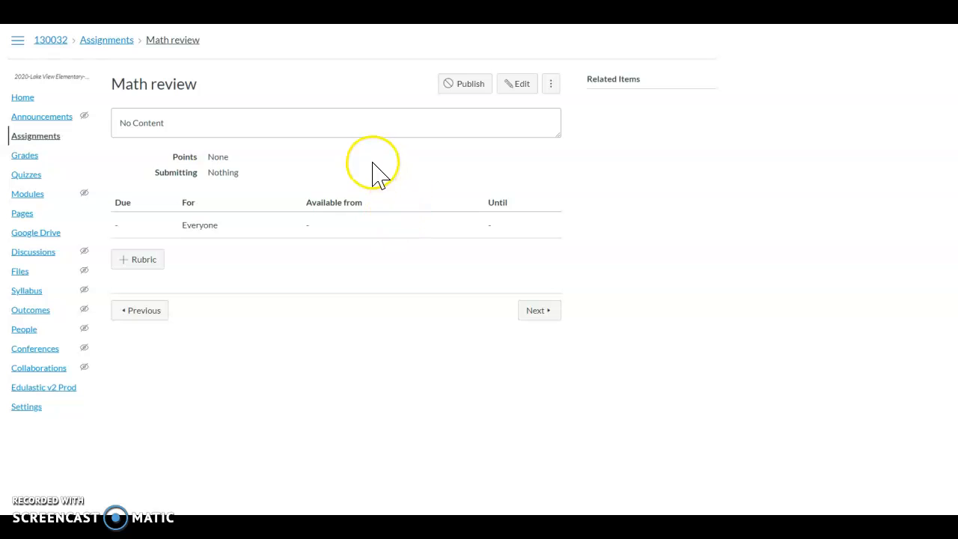
# Step: Return to the course modules and try adding a prerequisite in the Blank Copy module's settings
pyautogui.click(34, 196)
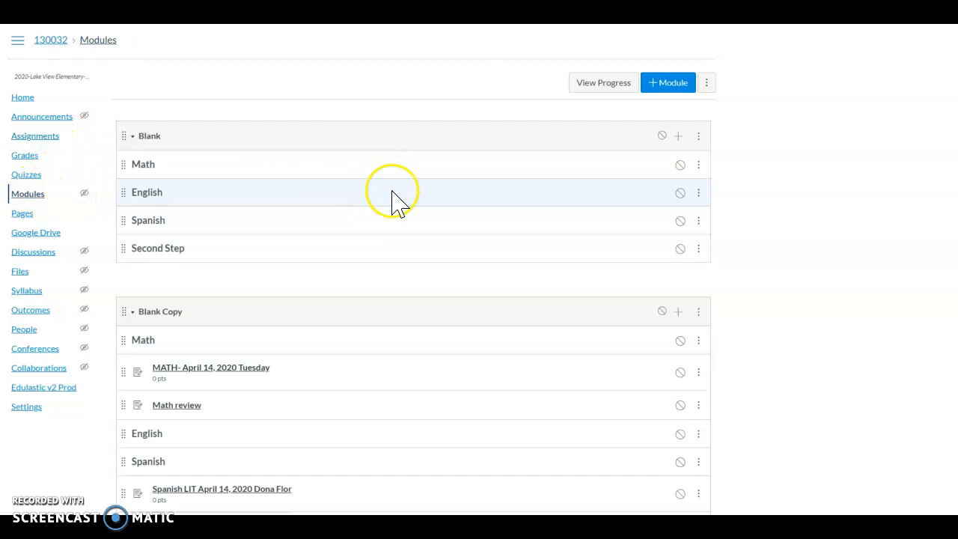
pyautogui.scroll(-2, 501, 273)
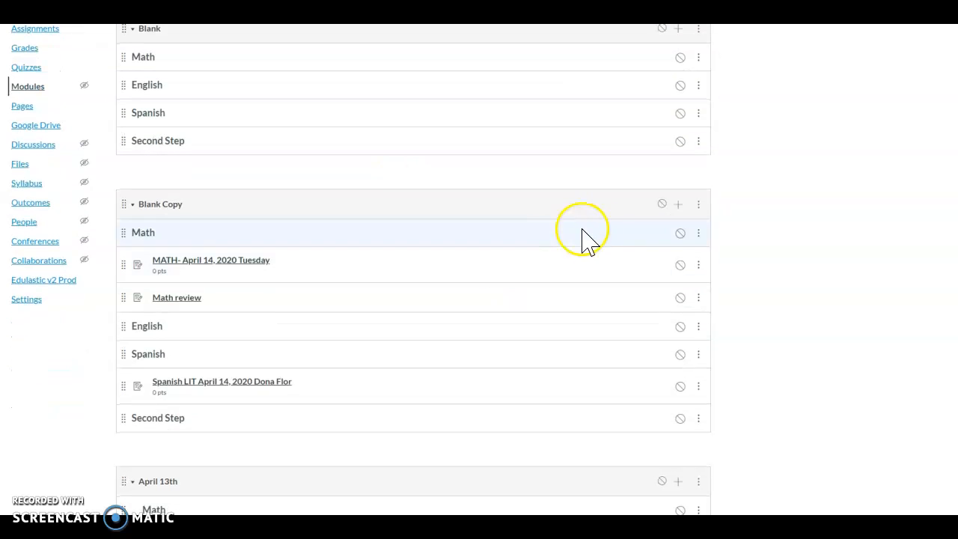
pyautogui.click(698, 204)
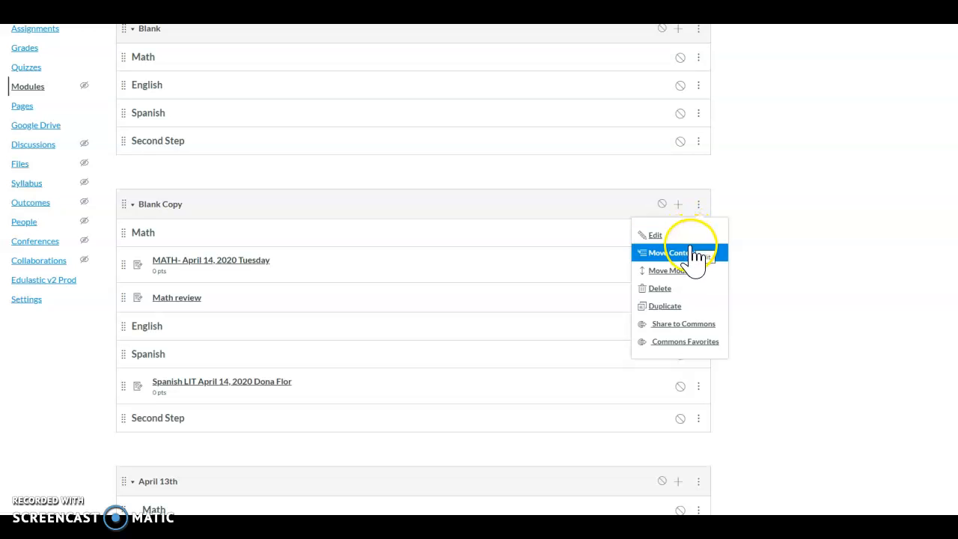
pyautogui.click(657, 235)
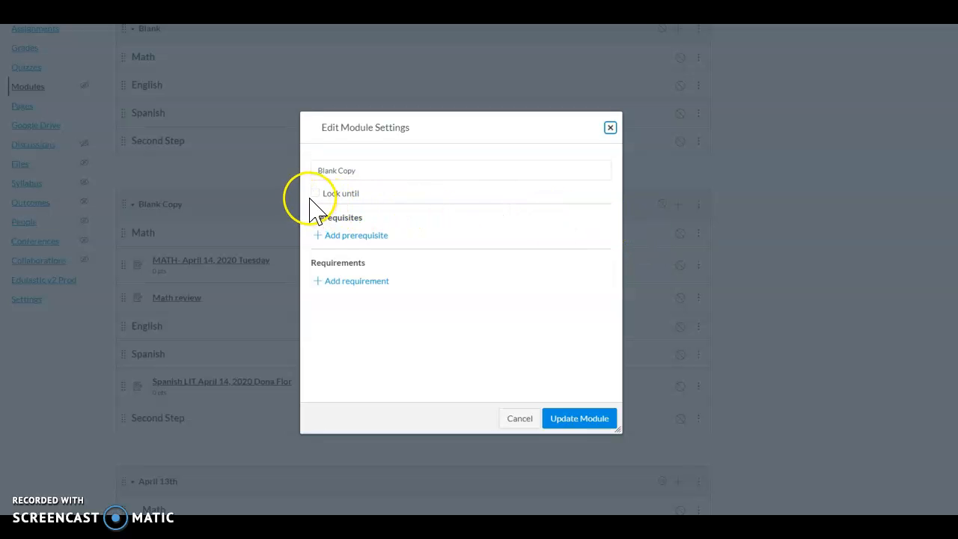
pyautogui.click(323, 236)
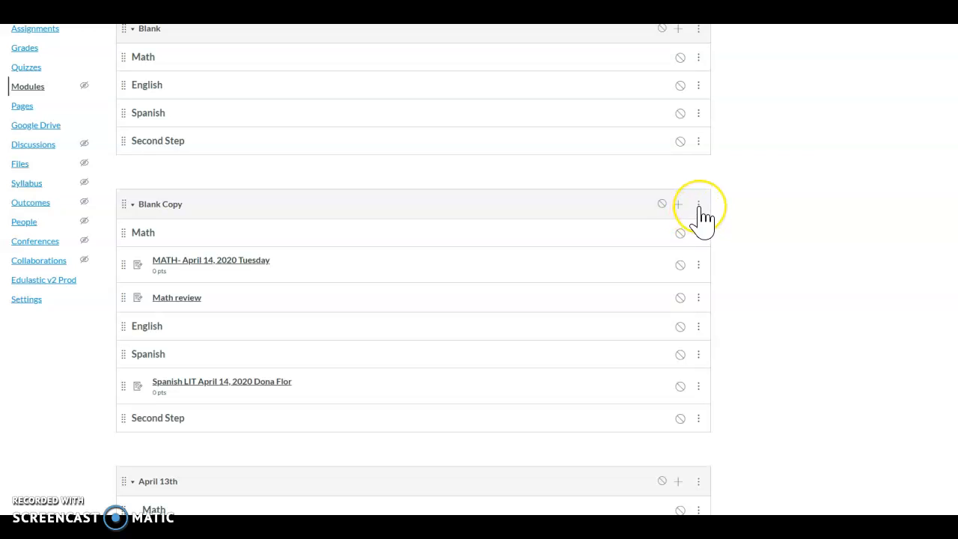
# Step: Try a Blank Copy requirement for viewing the April 14 math assignment, check the sequential-order, complete-one and completion-type options, and discard it
pyautogui.click(699, 205)
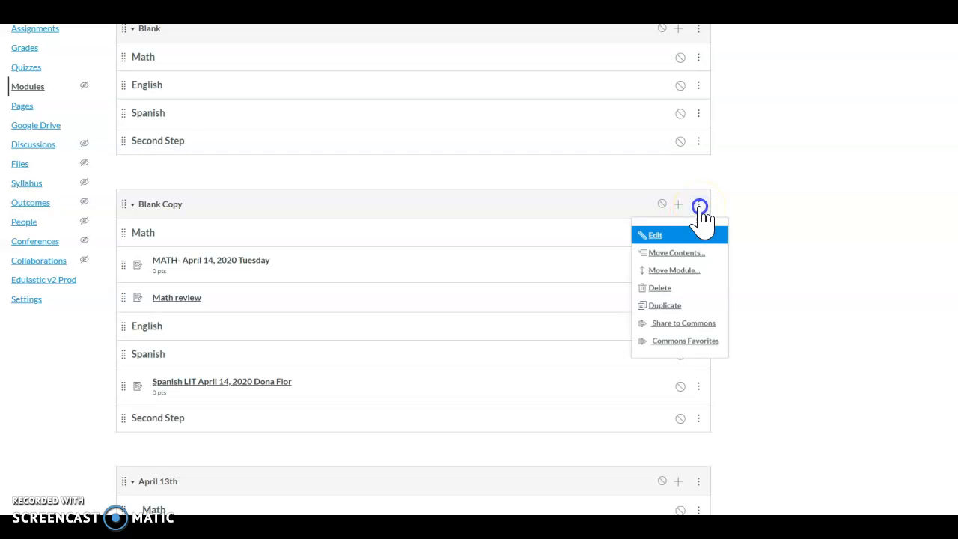
pyautogui.click(654, 235)
pyautogui.click(333, 282)
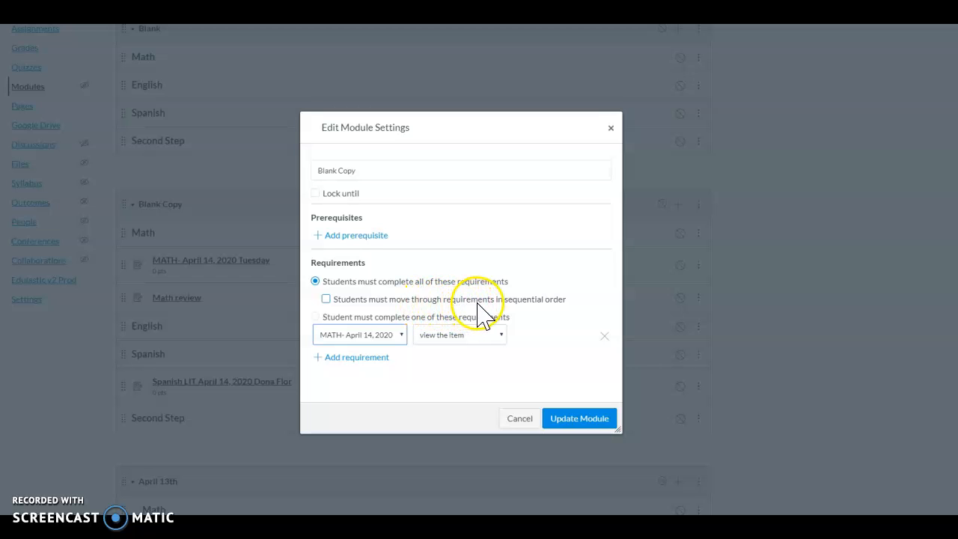
pyautogui.click(326, 299)
pyautogui.click(315, 318)
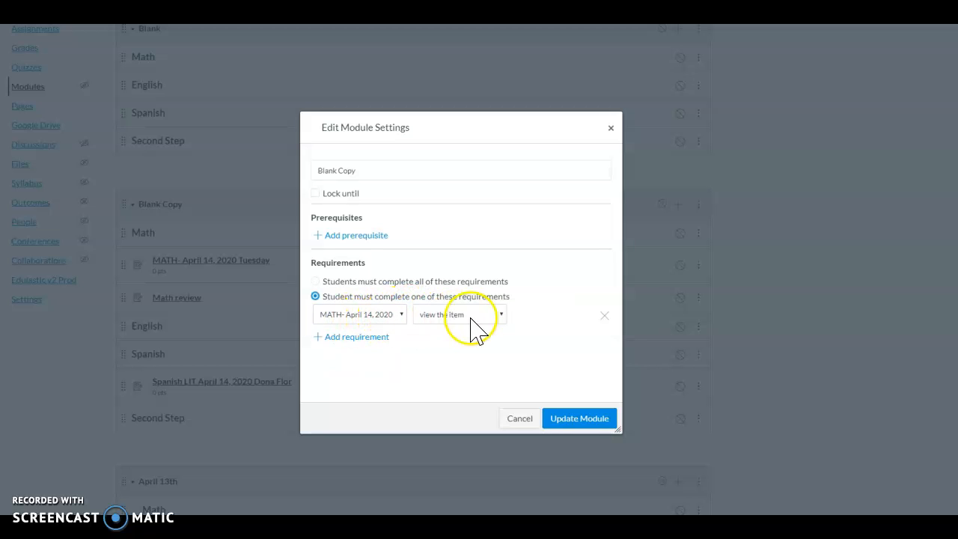
pyautogui.click(500, 315)
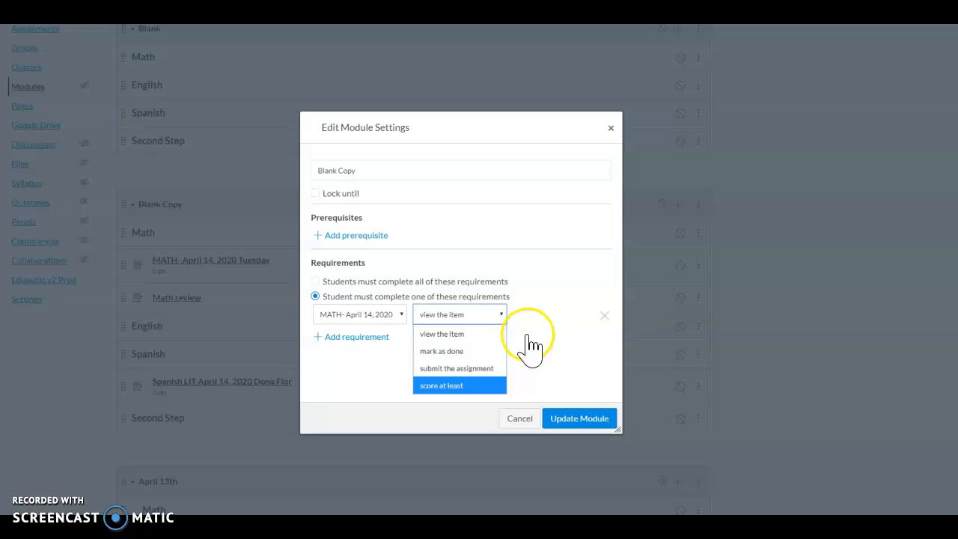
pyautogui.click(524, 419)
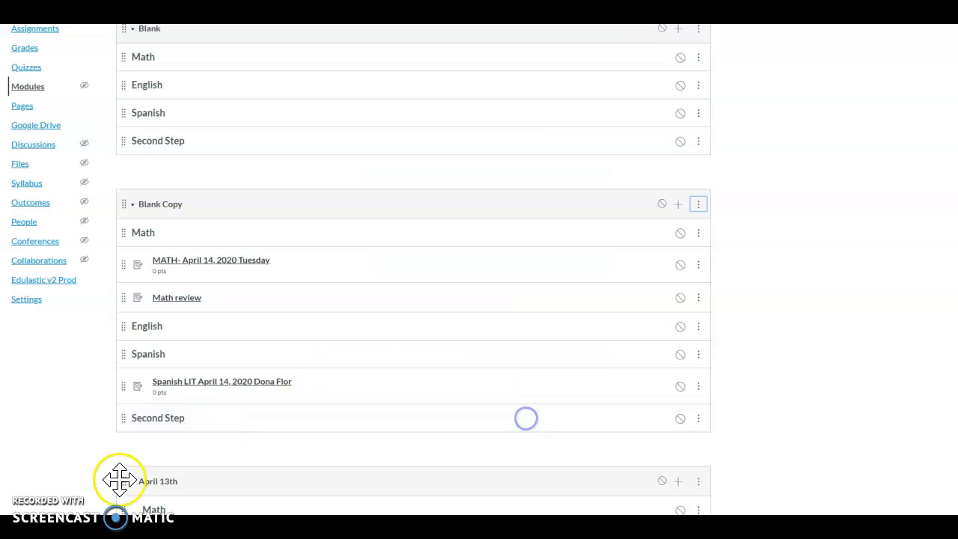